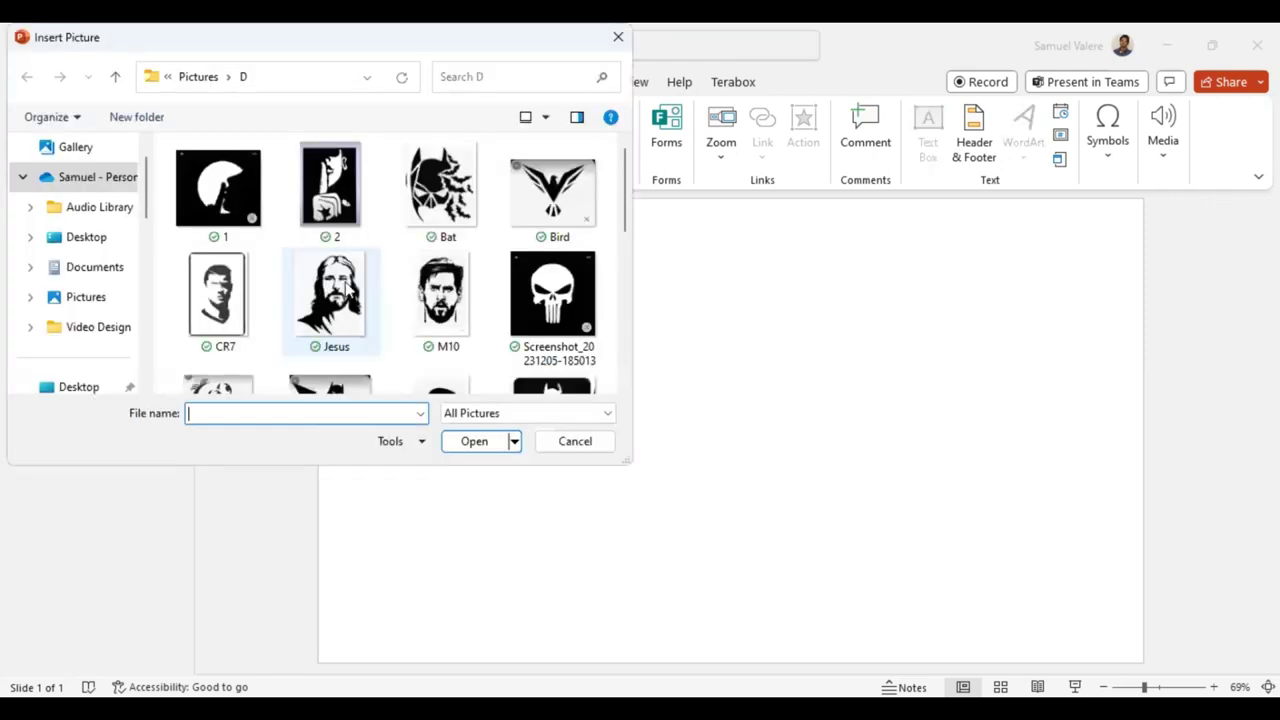
scroll(337, 308, "down", 2)
left_click(337, 310)
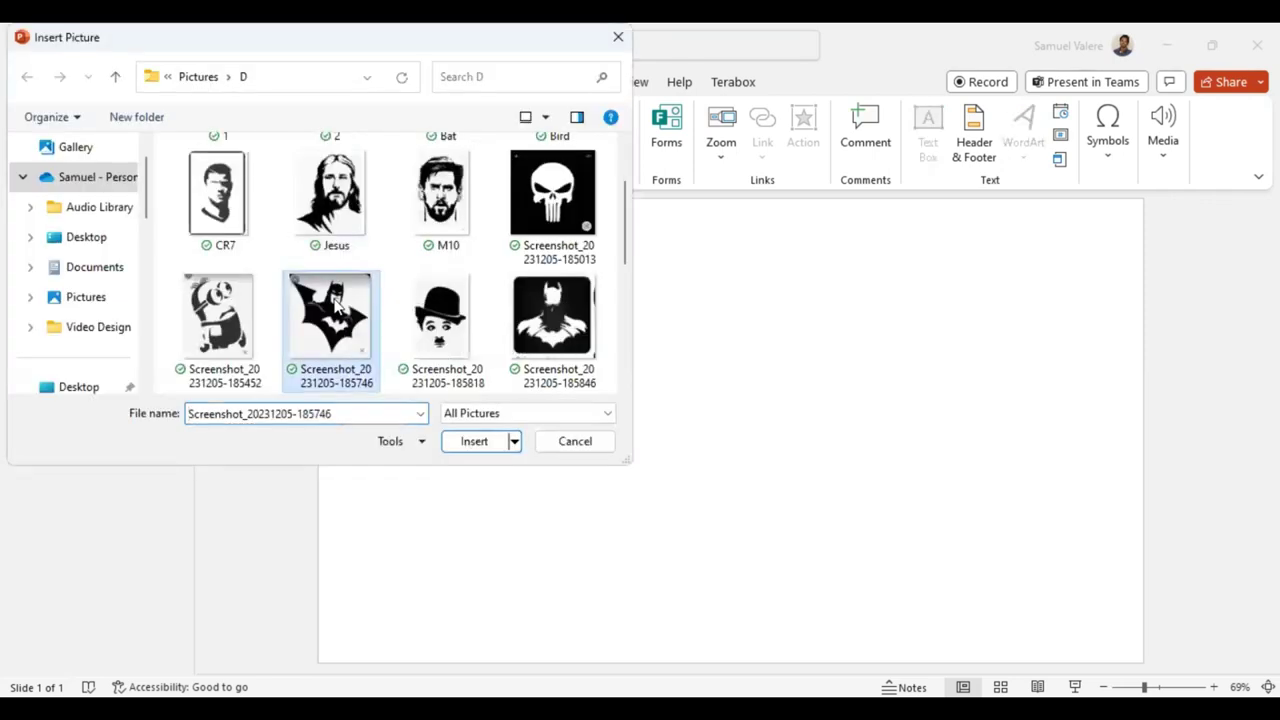
key("Return")
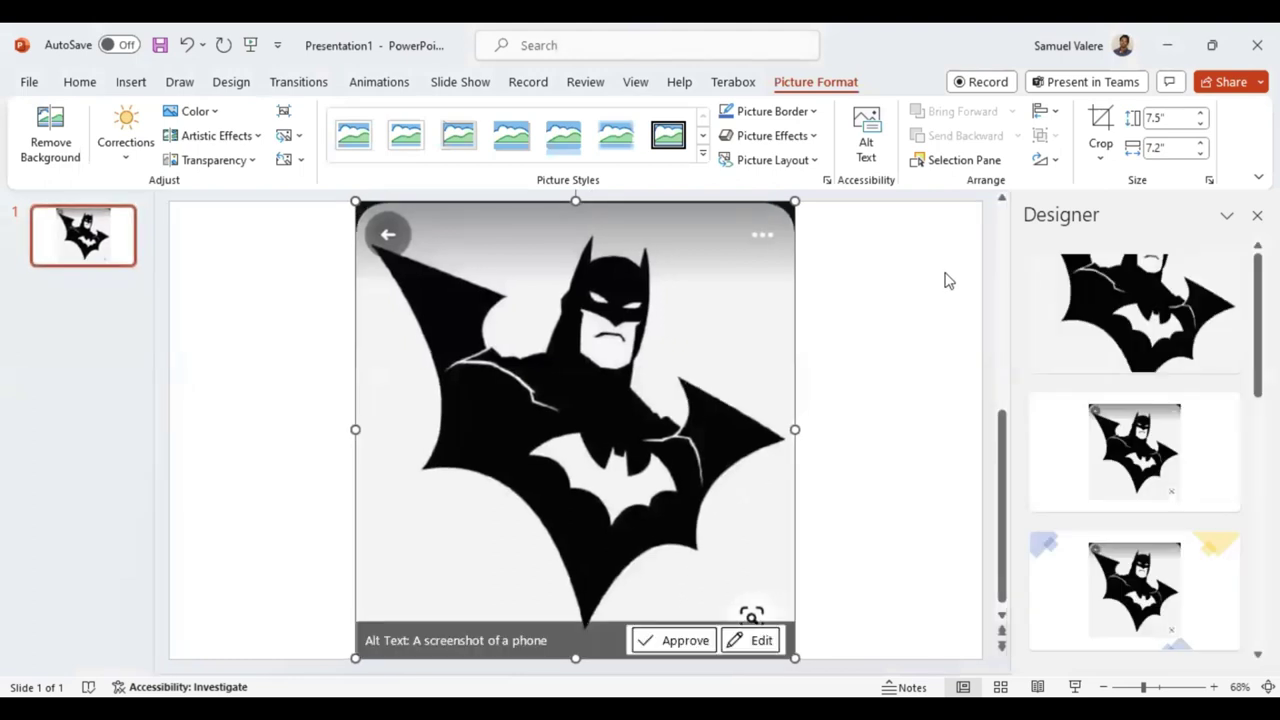
- Set the Batman picture's transparency to 58% in the Format Picture pane
left_click(1257, 215)
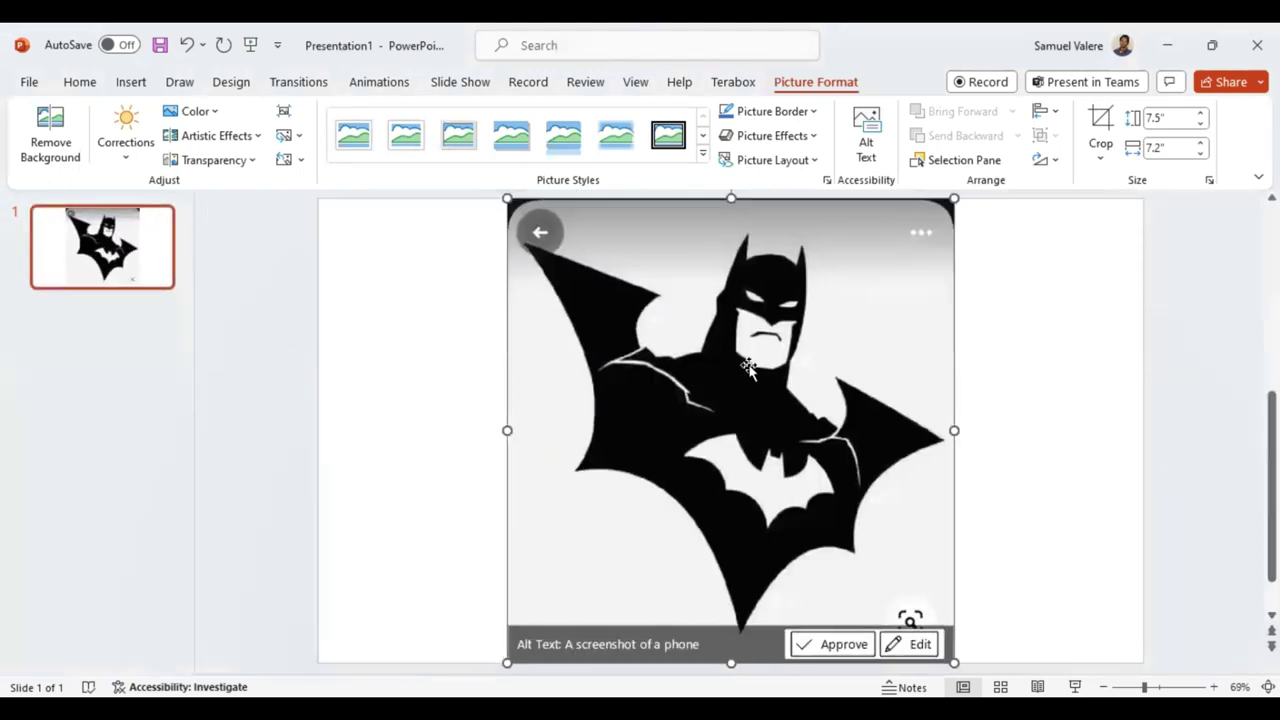
right_click(748, 363)
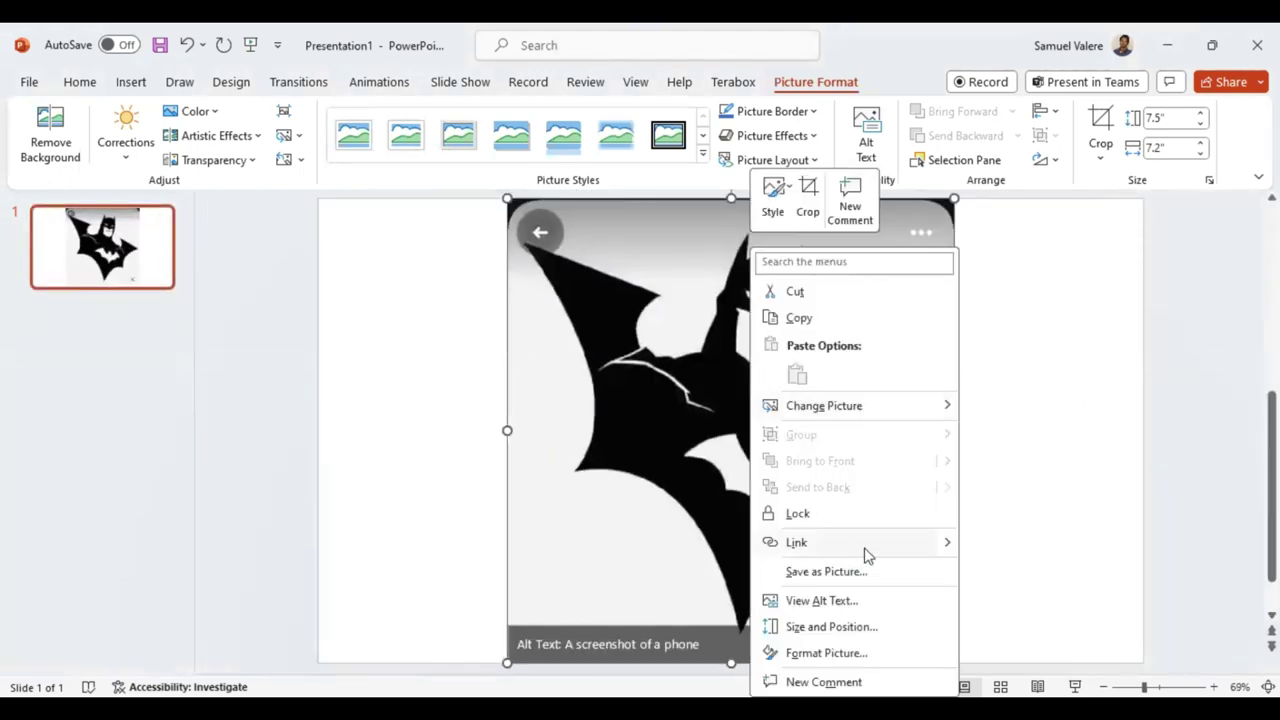
left_click(852, 655)
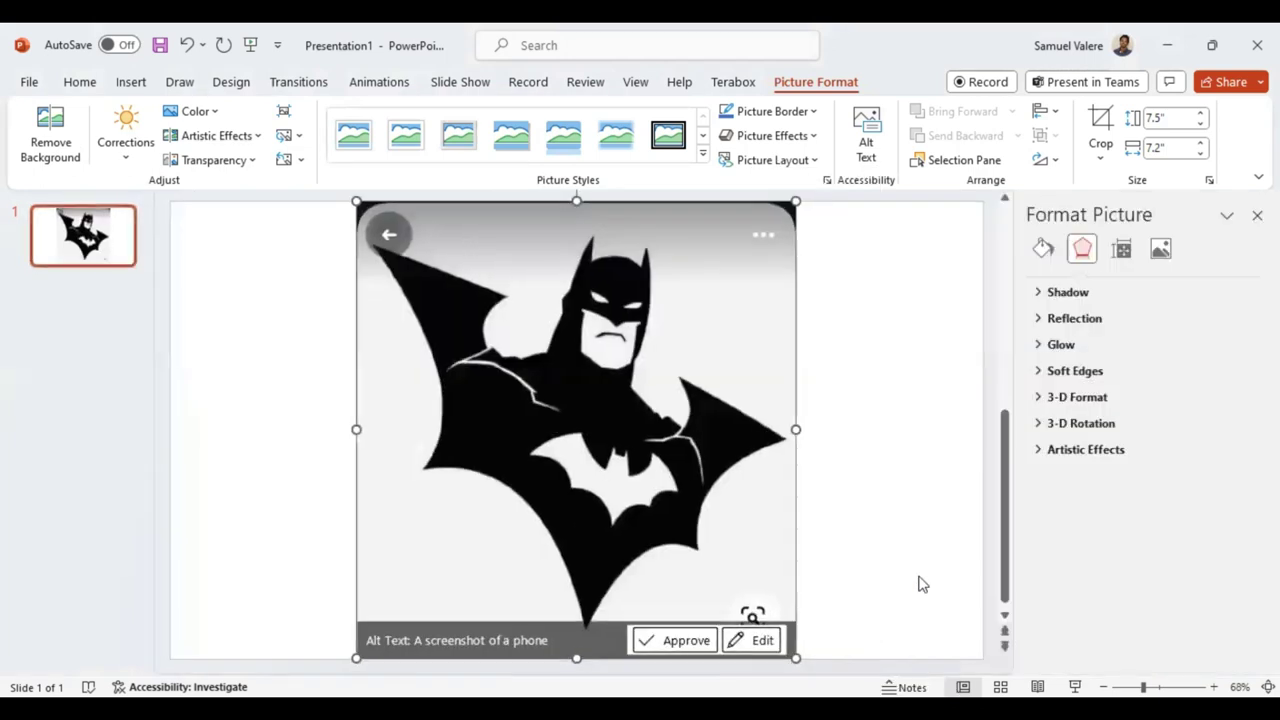
left_click(1161, 249)
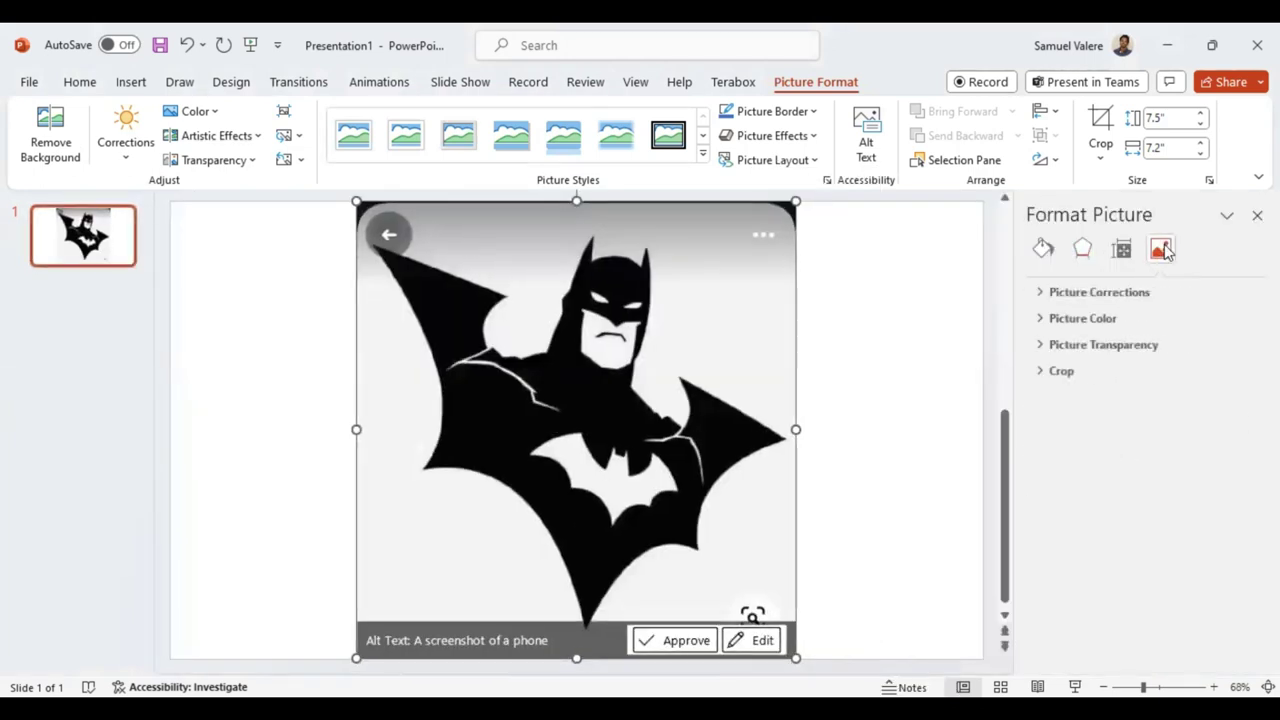
left_click(1102, 344)
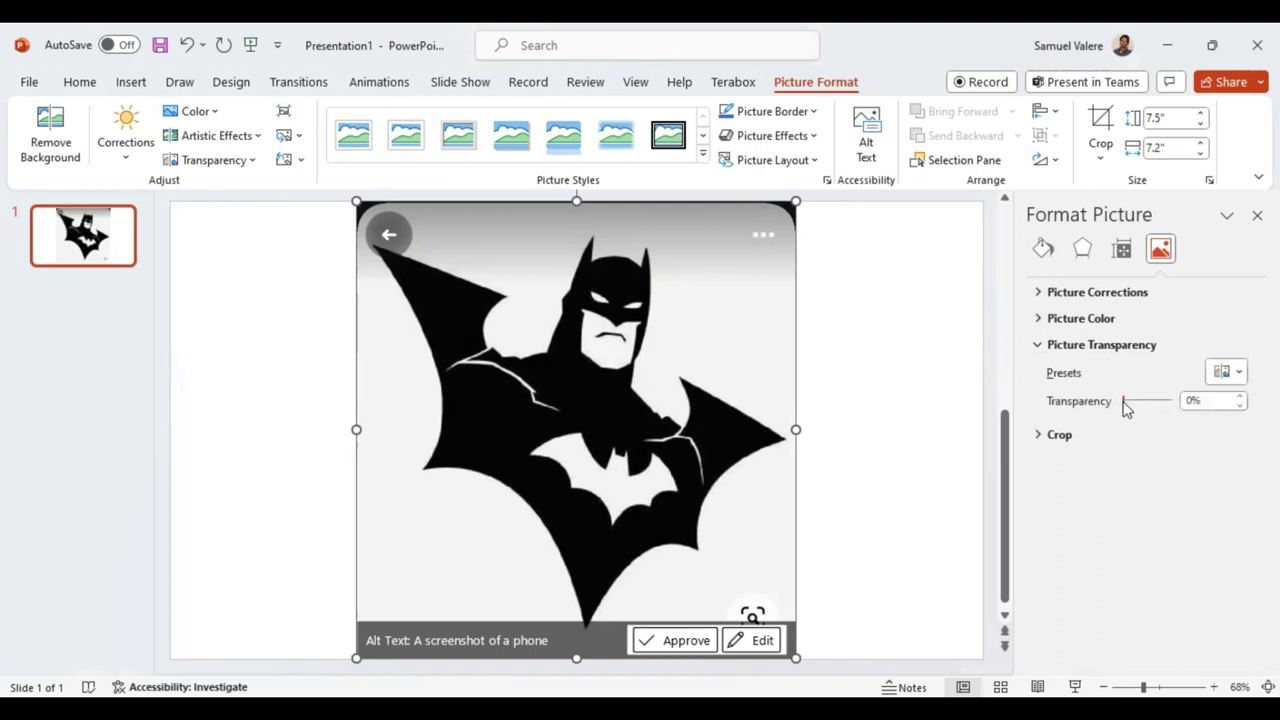
left_click_drag(1124, 400, 1148, 402)
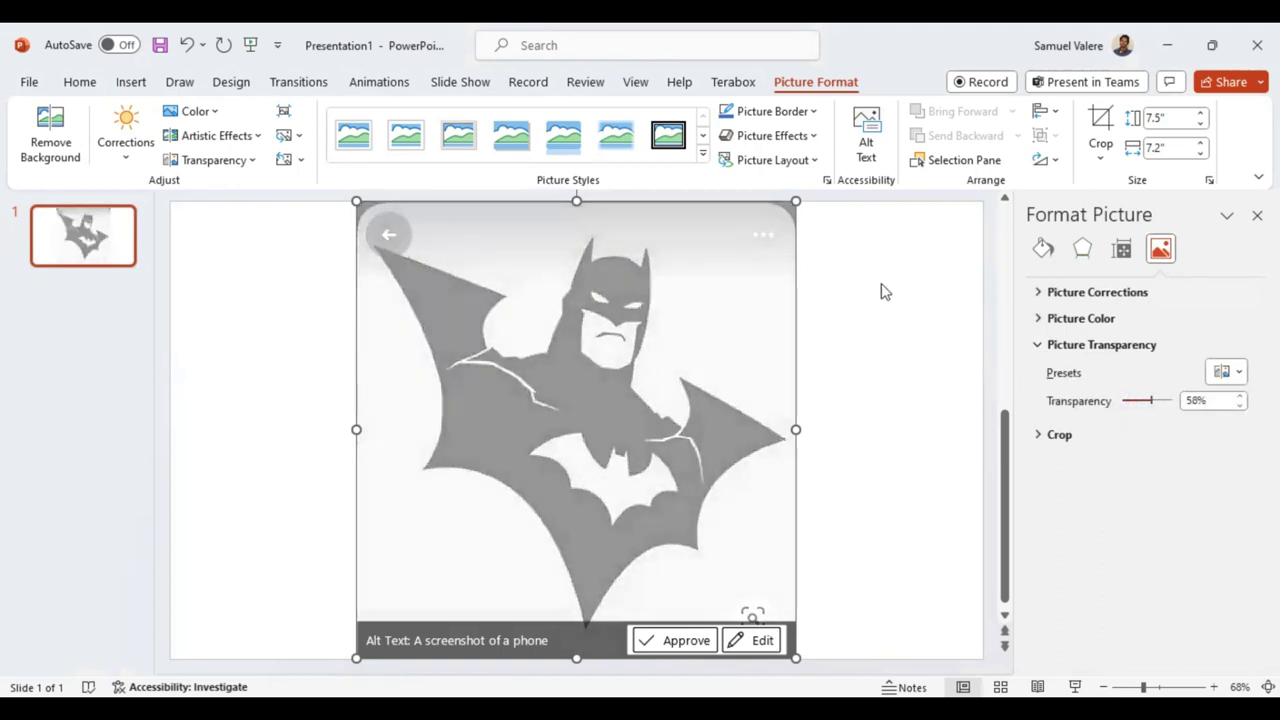
left_click(122, 84)
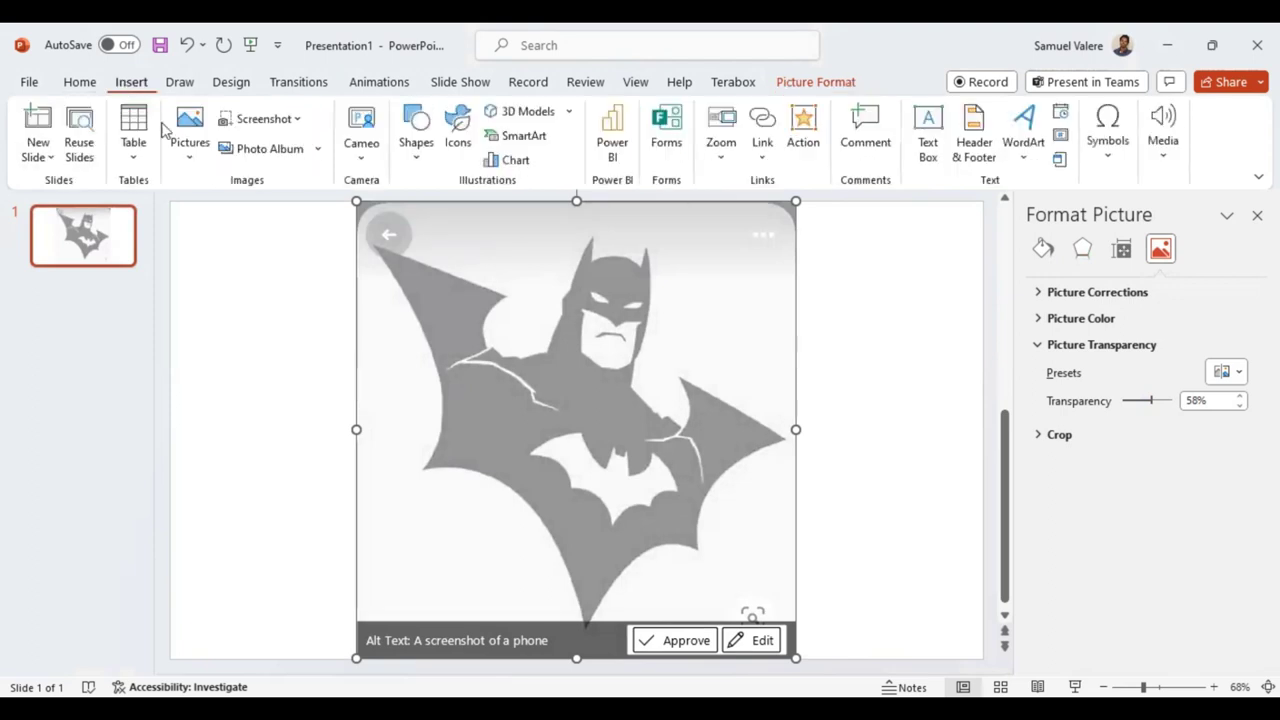
- Start a Freeform: Shape outline at the left wing tip, tracing the bat's wing edges
left_click(420, 162)
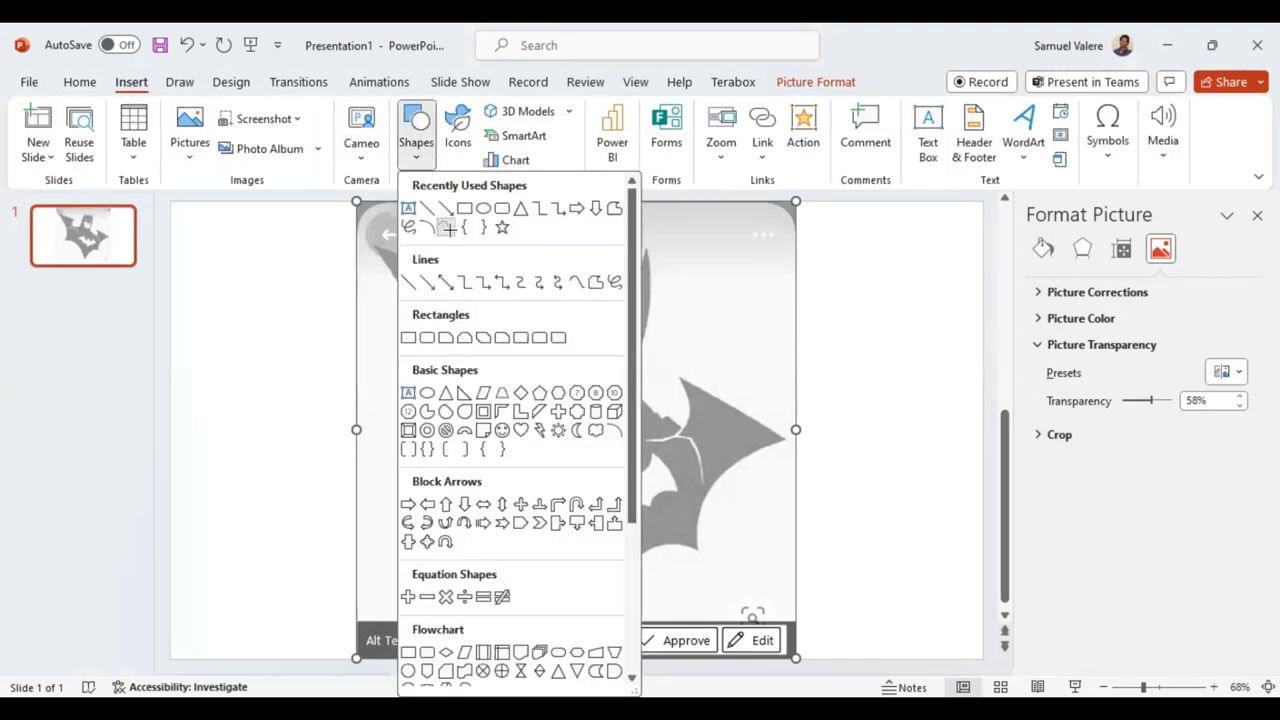
left_click(448, 228)
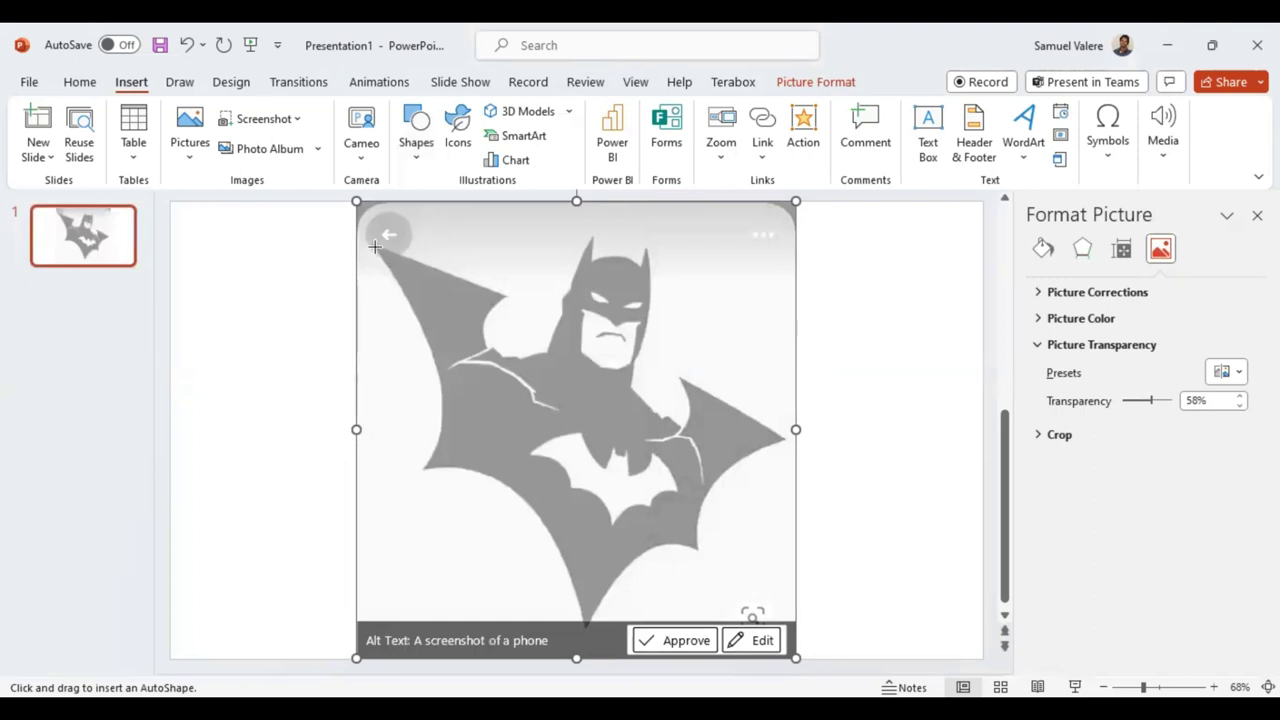
left_click_drag(375, 246, 374, 245)
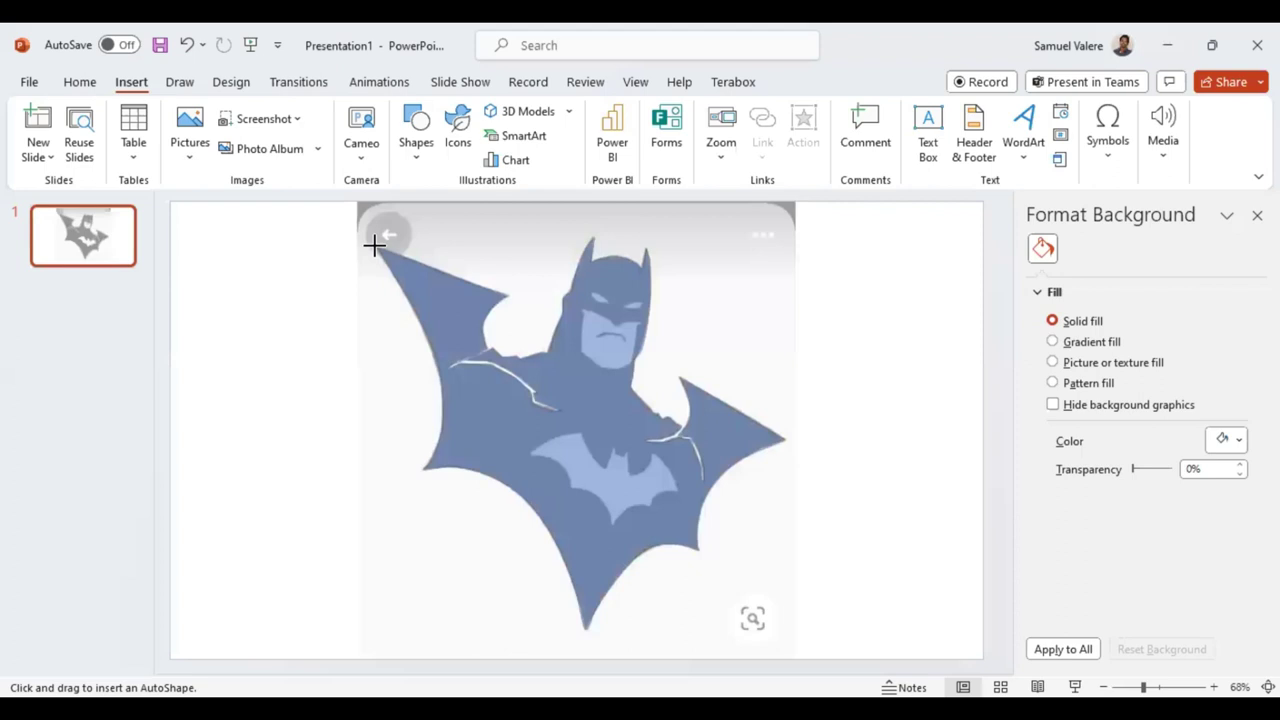
- Close the traced bat outline into a shape and fill it dark grey at 82% transparency
left_click(374, 244)
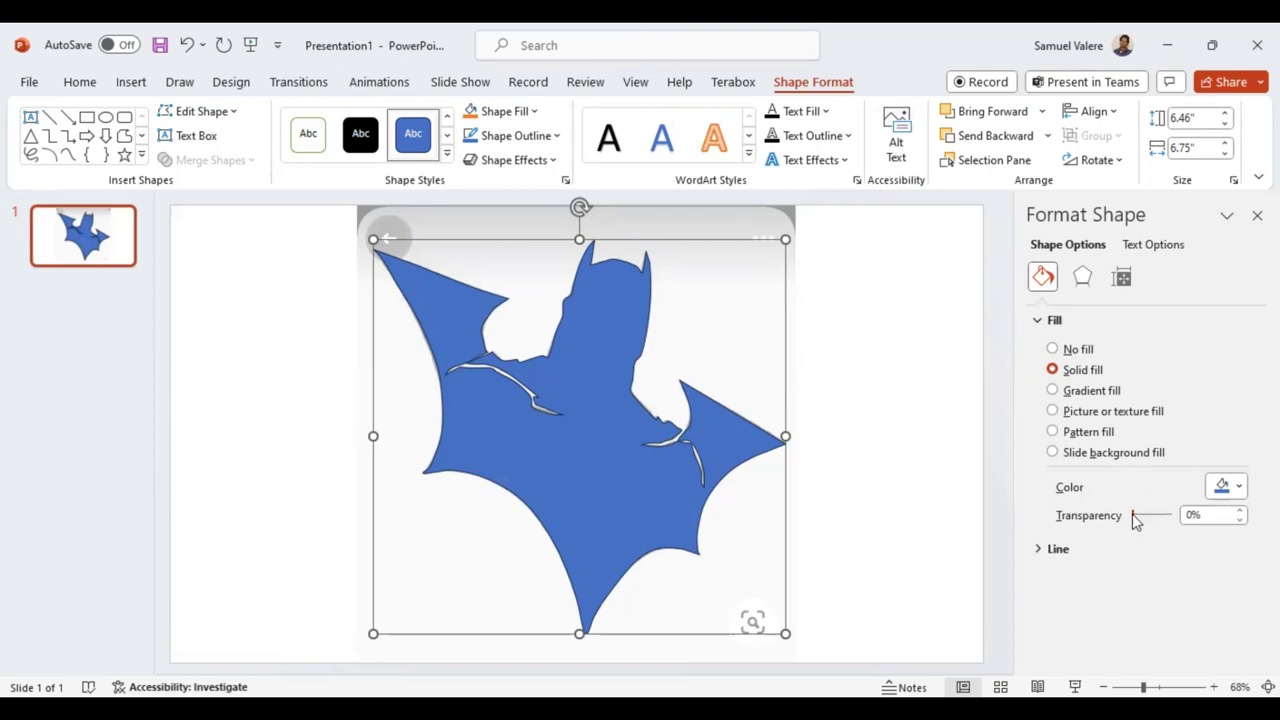
left_click_drag(1130, 516, 1166, 516)
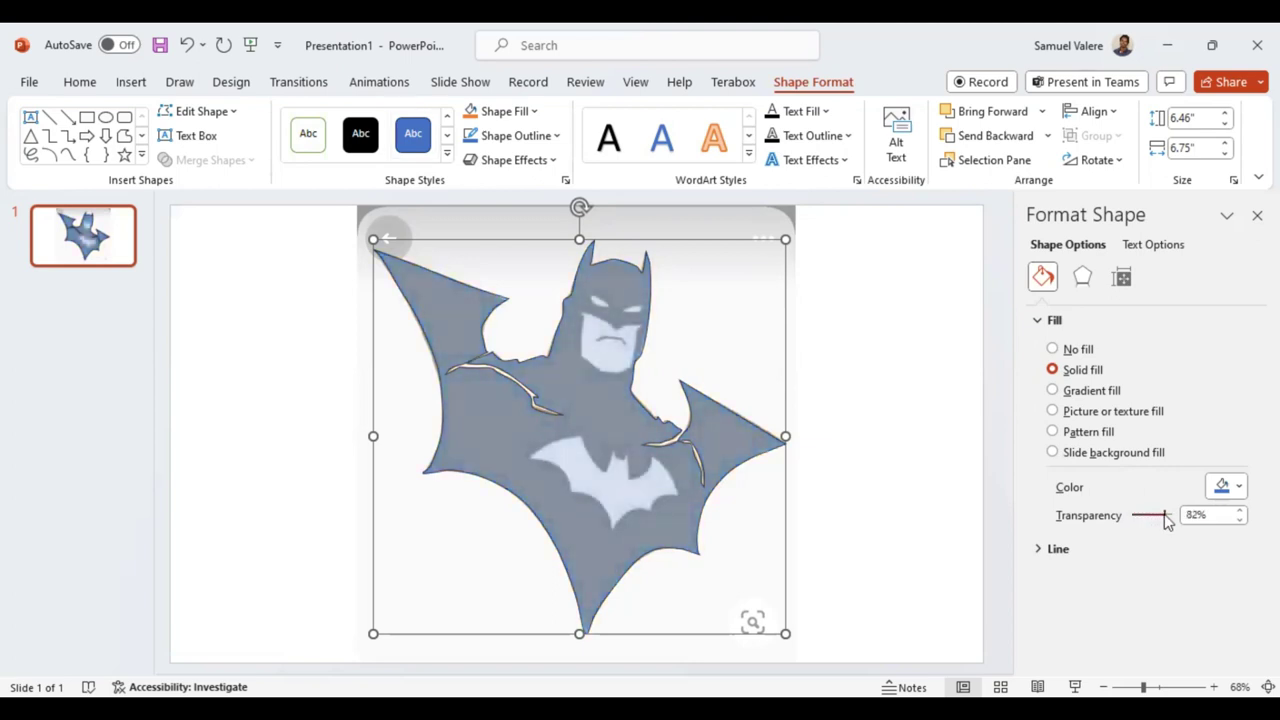
left_click(1240, 489)
left_click(1143, 286)
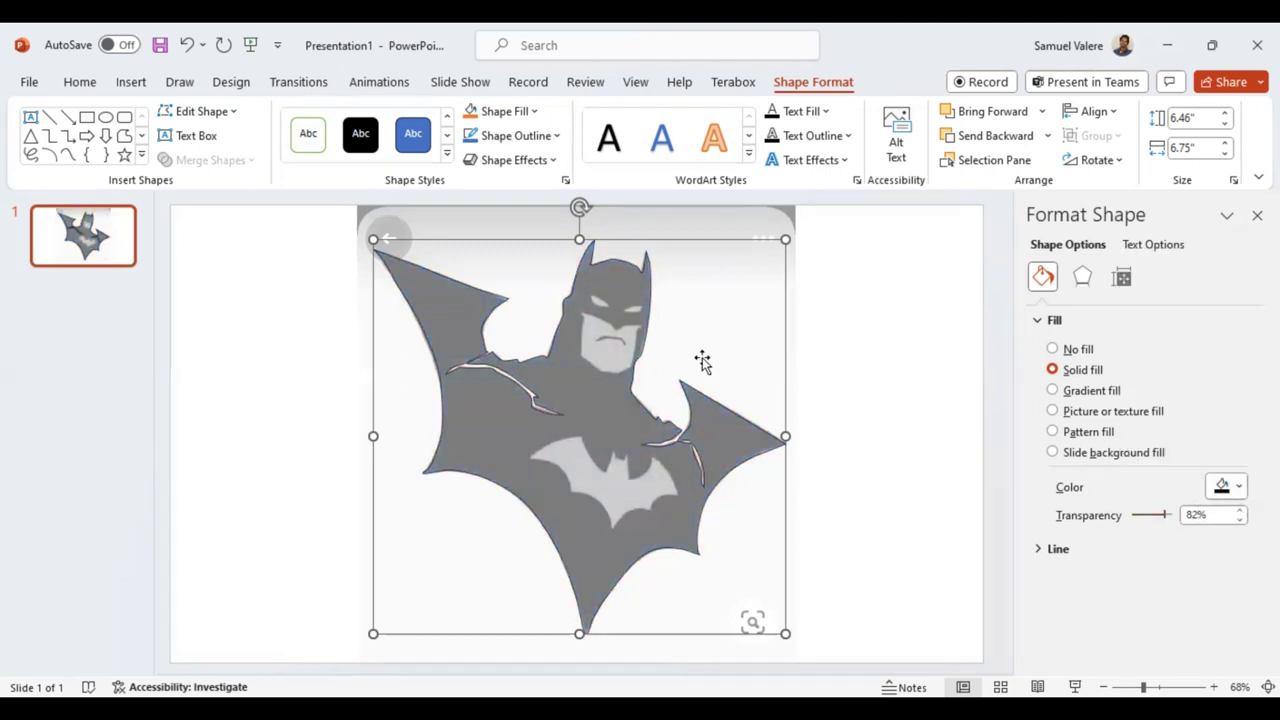
- Trace a small 0.24" × 0.38" freeform shape over Batman's left eye
left_click(66, 155)
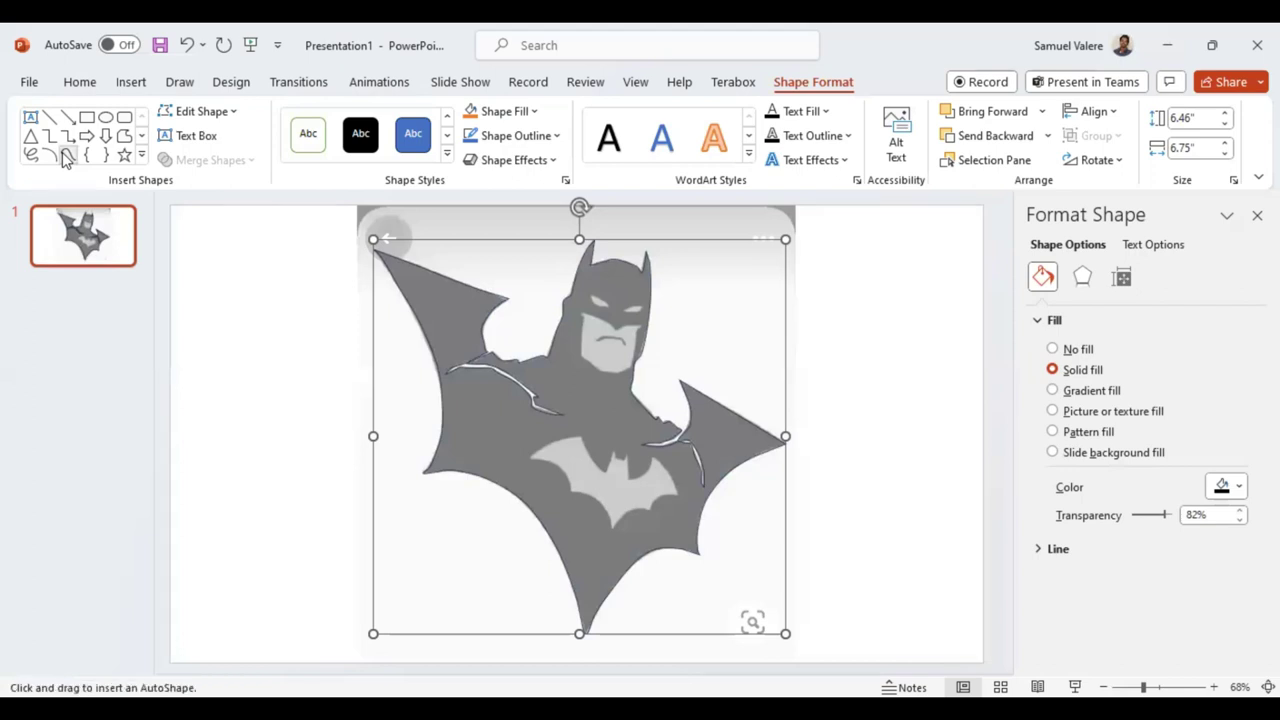
left_click(604, 306)
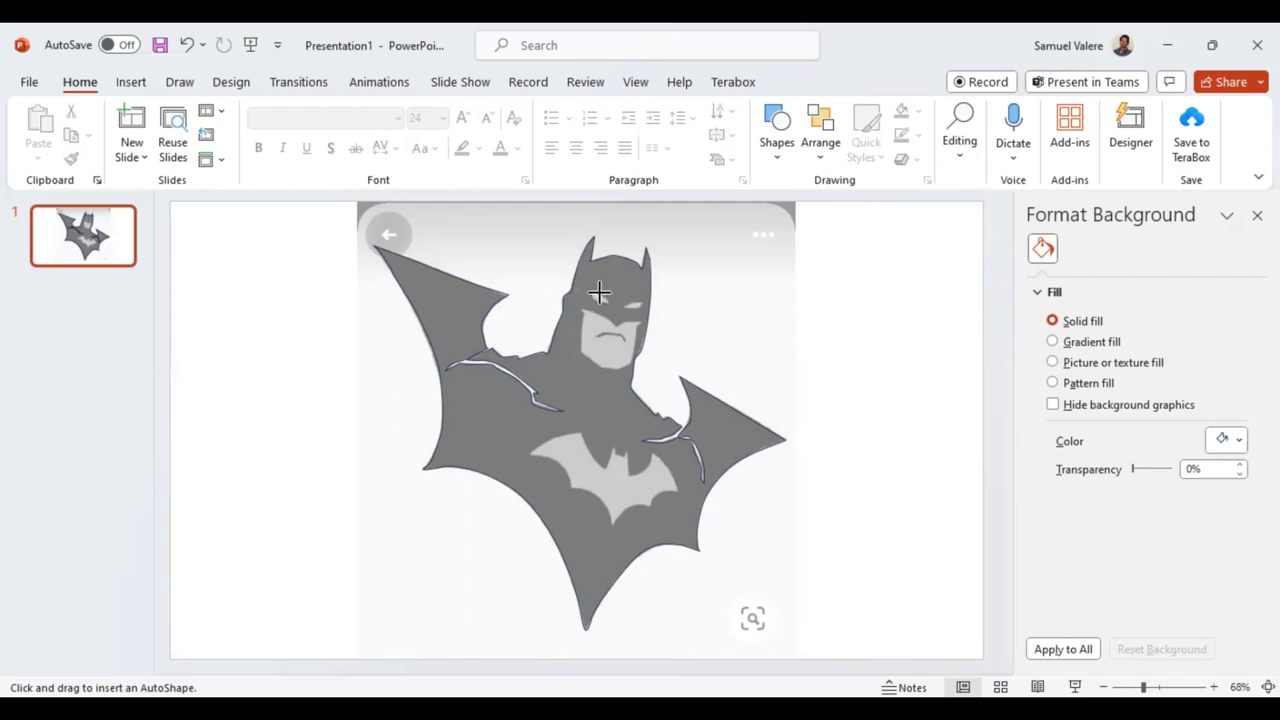
left_click_drag(599, 292, 608, 301)
left_click_drag(586, 289, 613, 303)
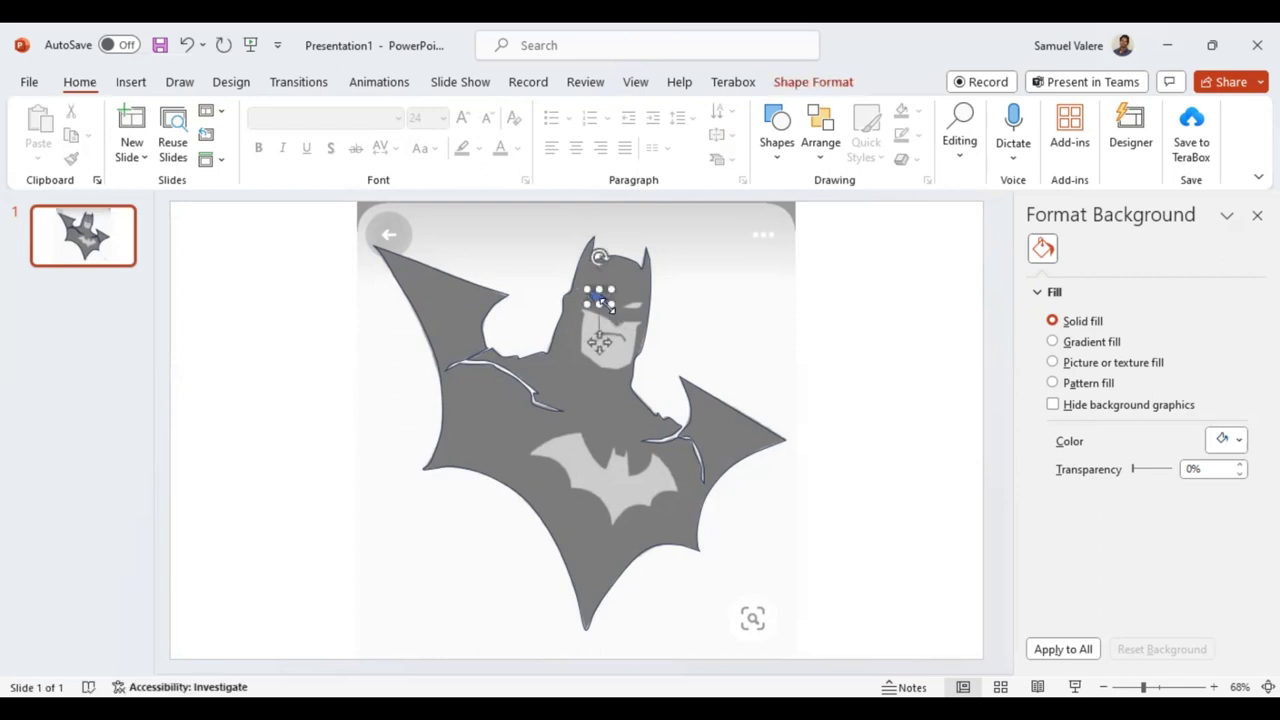
left_click(68, 157)
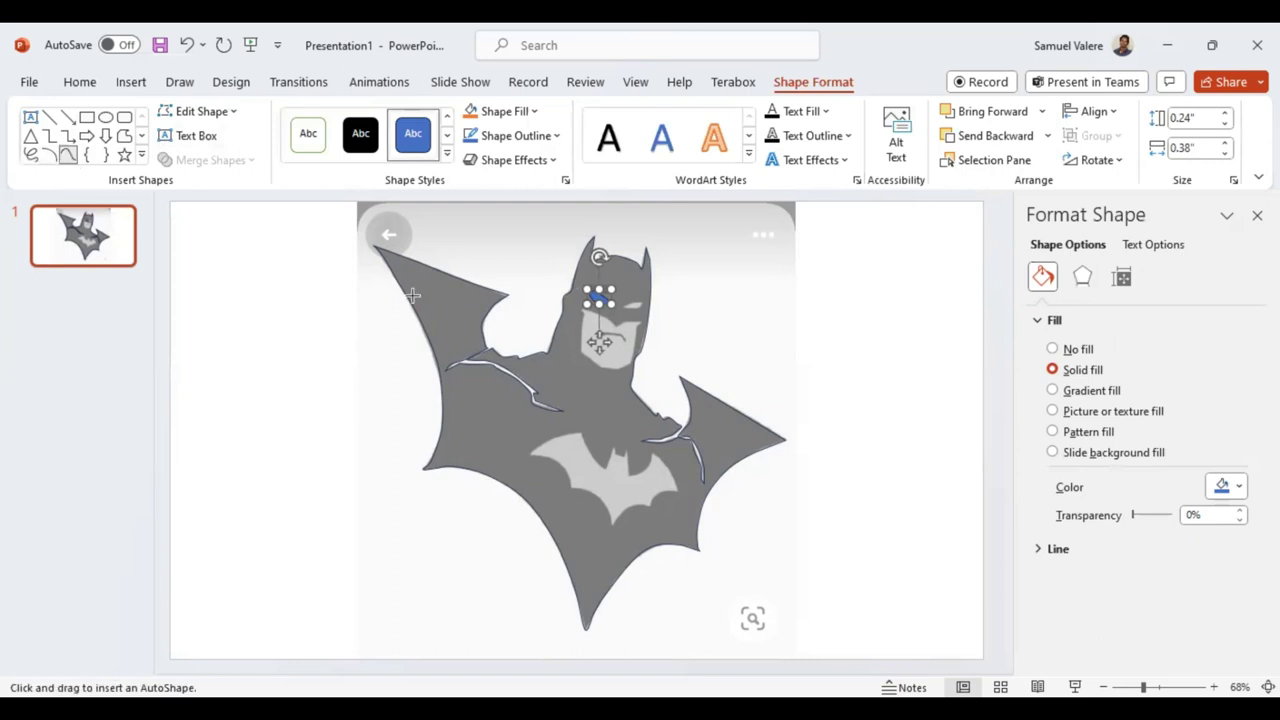
- Trace and close a 0.99" × 1.04" freeform shape over Batman's lower face
left_click(581, 308)
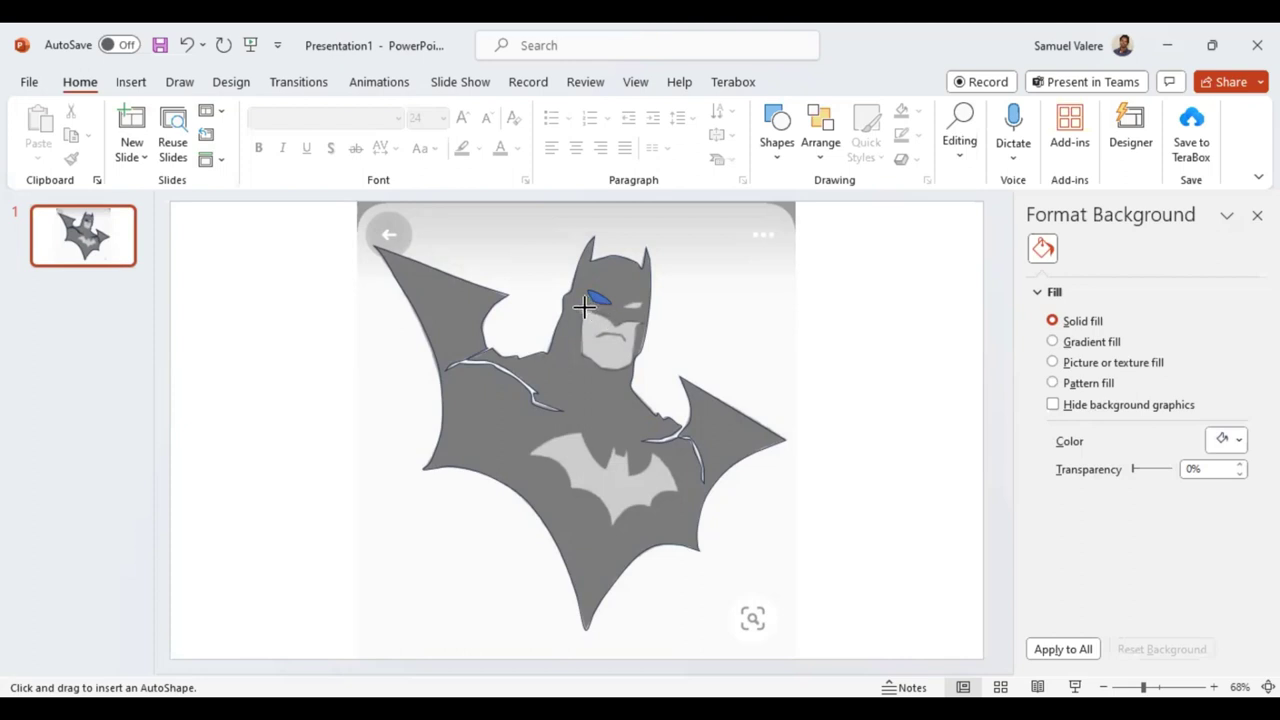
left_click(580, 307)
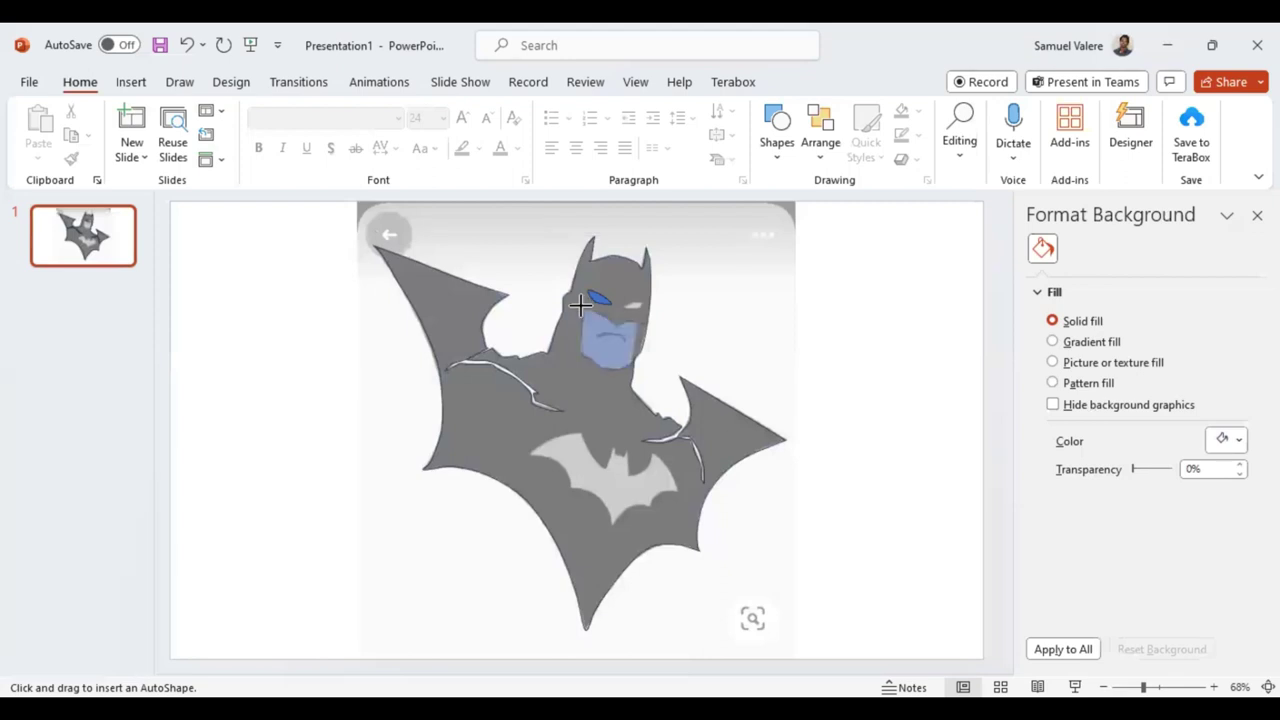
left_click(580, 307)
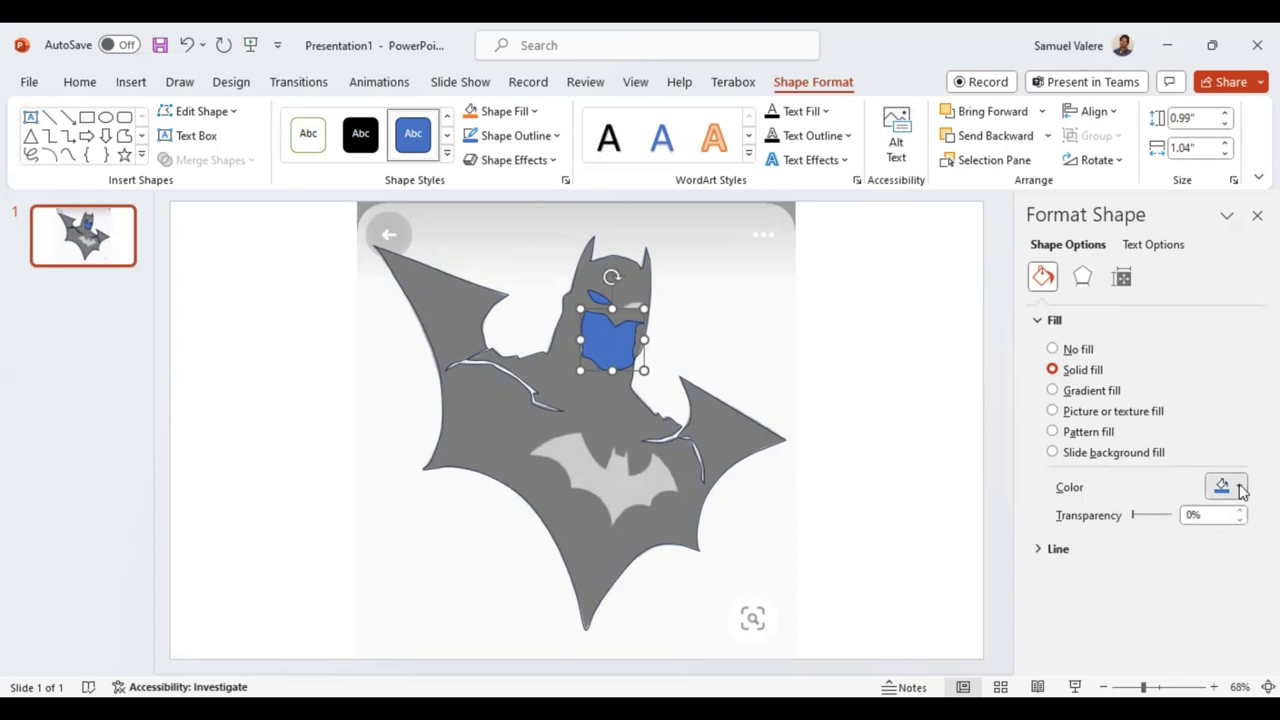
left_click(1240, 490)
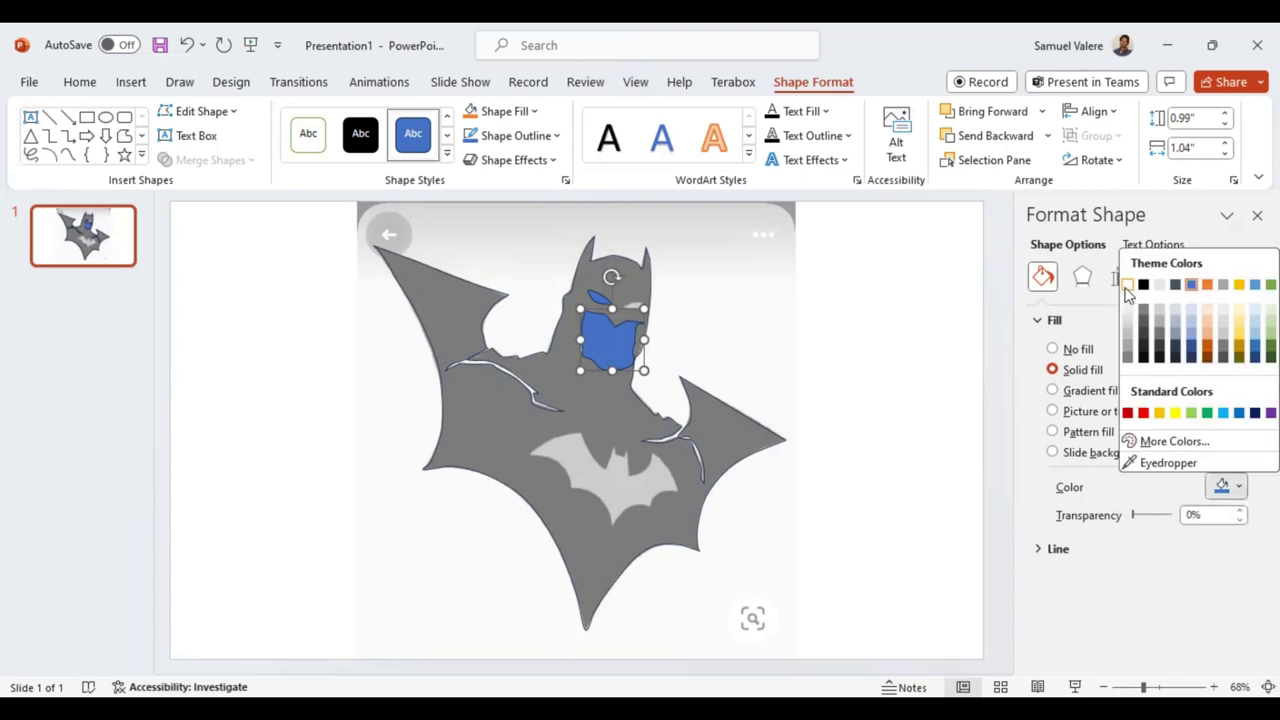
- Fill the lower-face shape white and give it no outline
left_click(1127, 285)
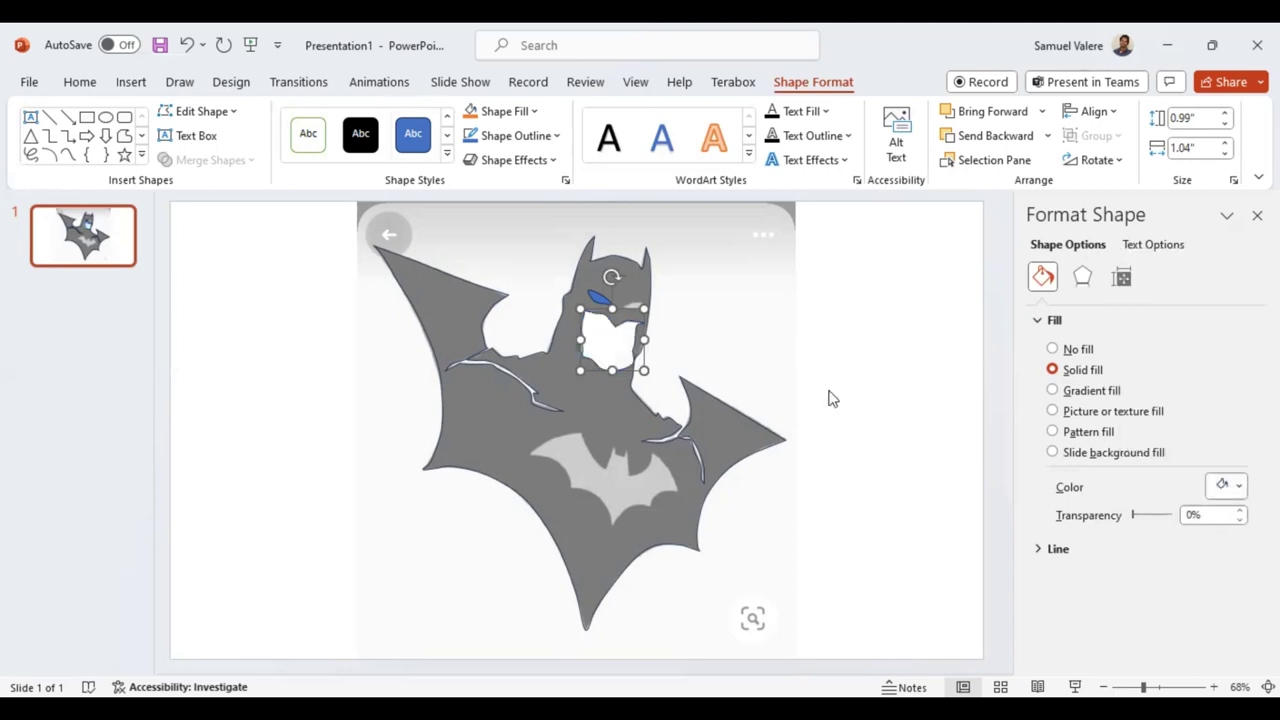
left_click(557, 137)
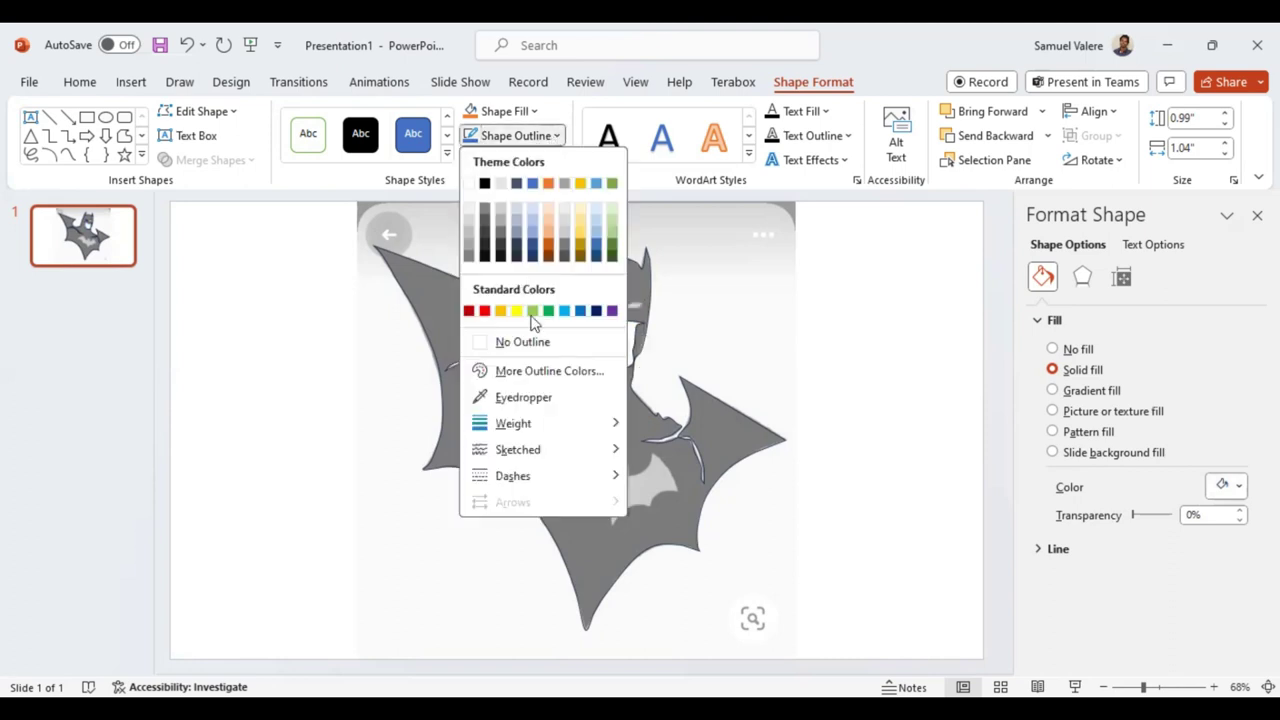
left_click(484, 344)
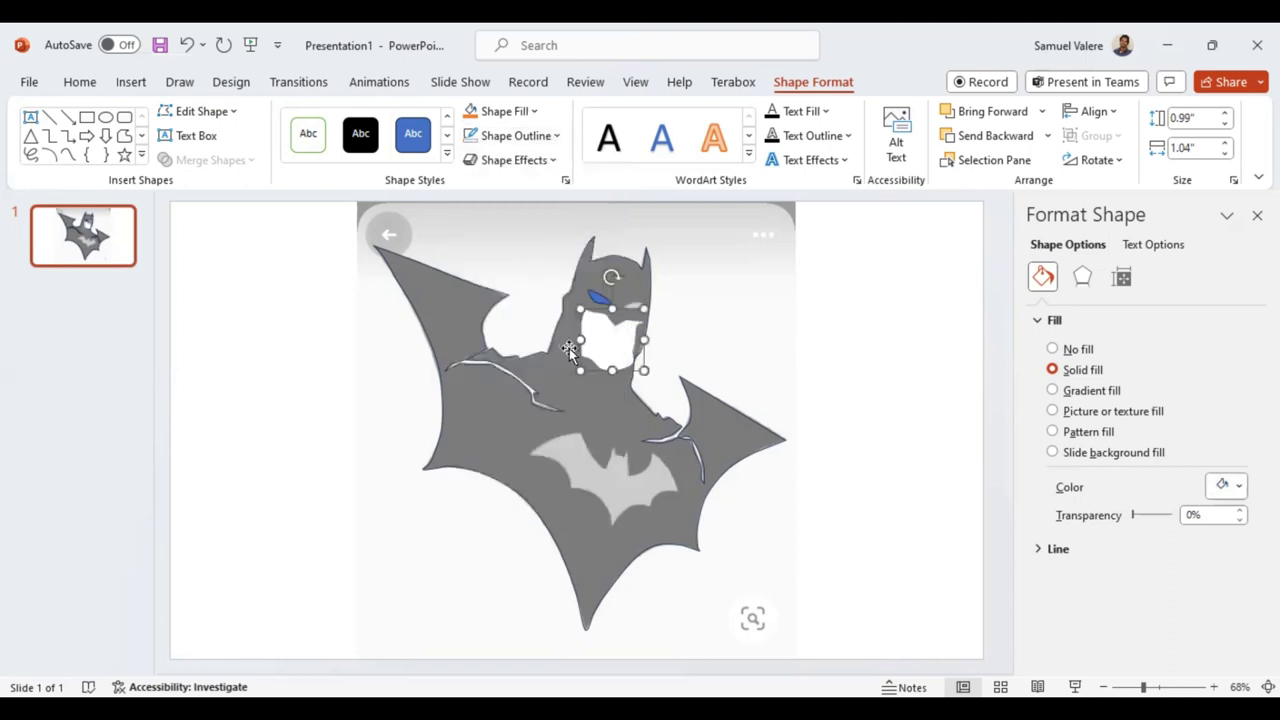
- Remove the outline from the small blue eye shape
left_click(596, 299)
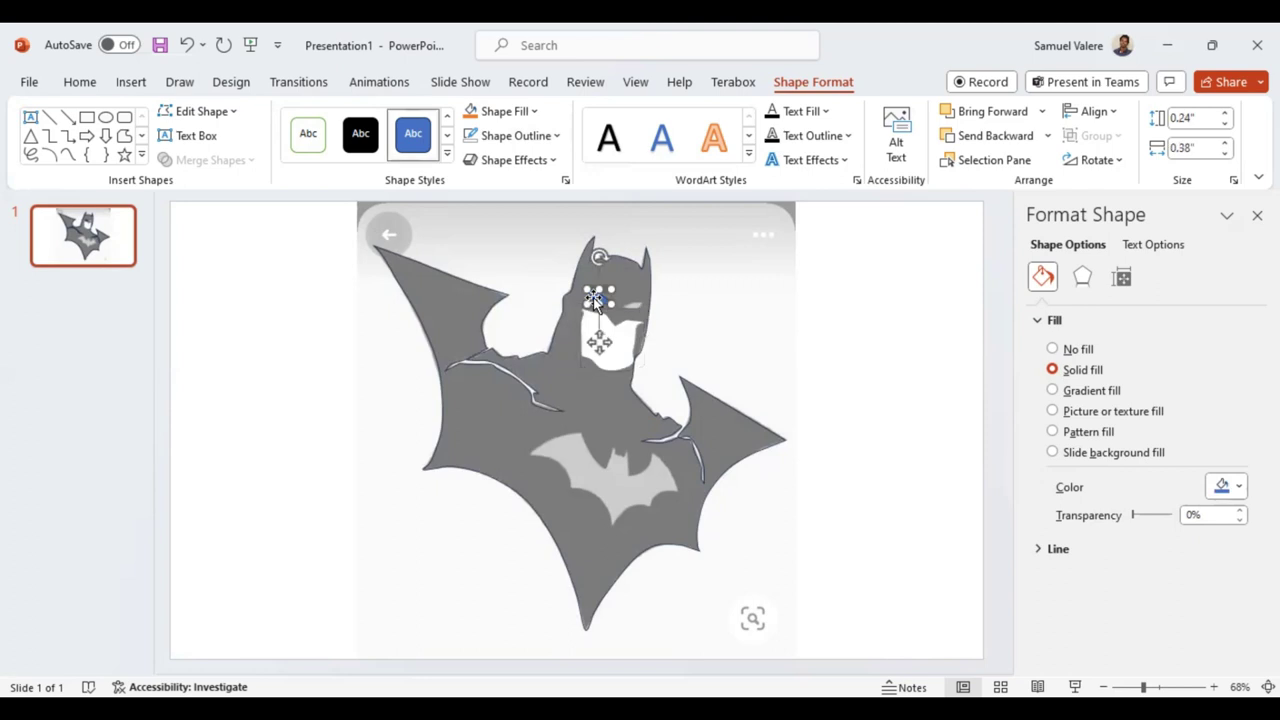
left_click(516, 136)
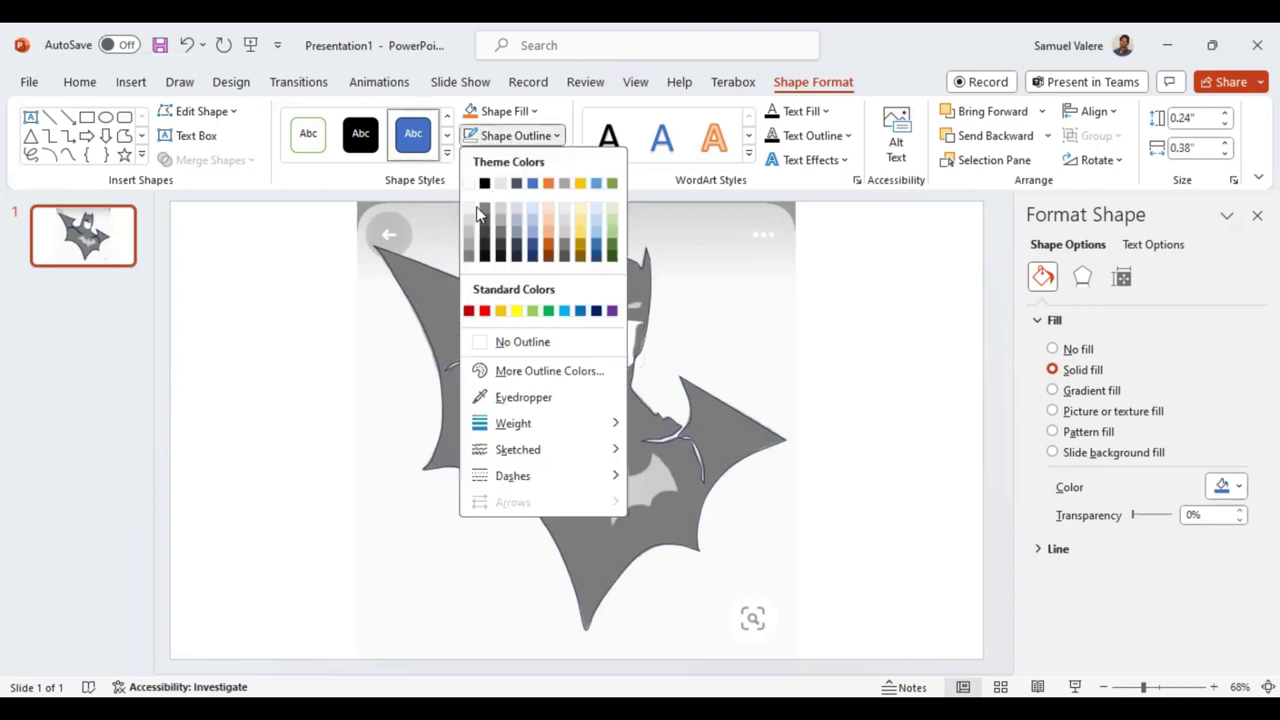
left_click(486, 345)
left_click(563, 400)
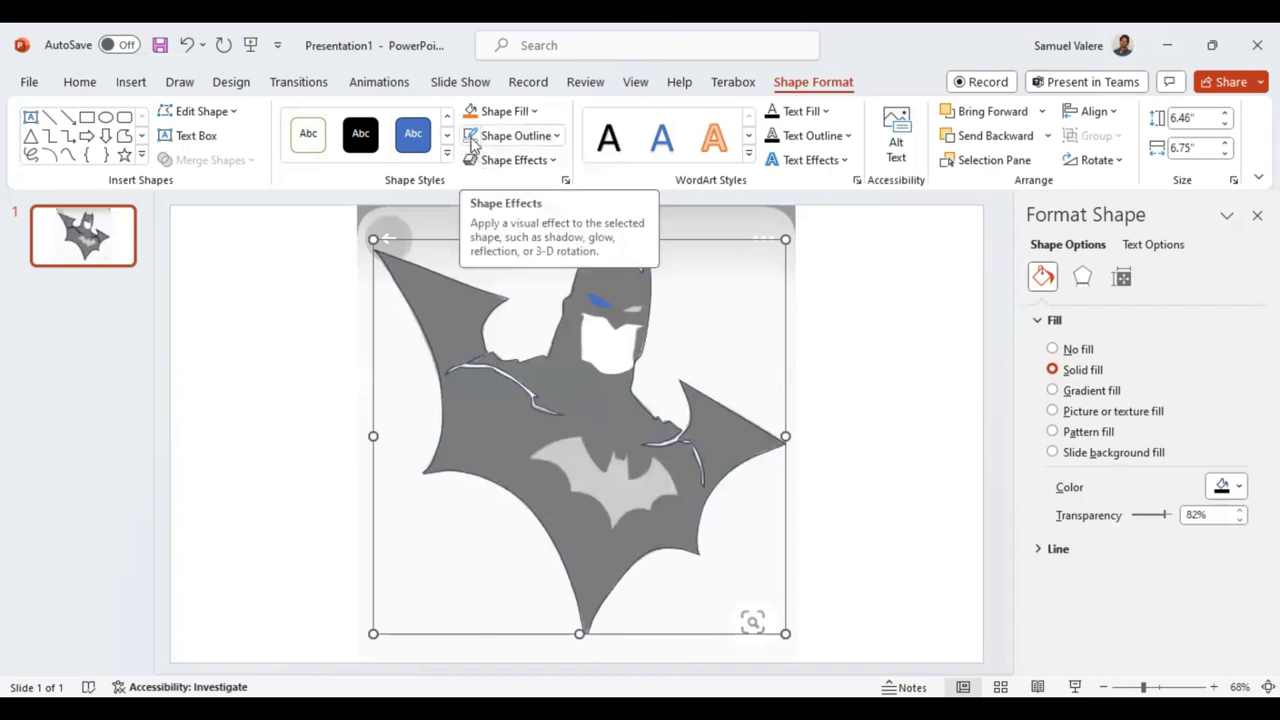
- Set the large translucent silhouette shape to No Outline
left_click(471, 137)
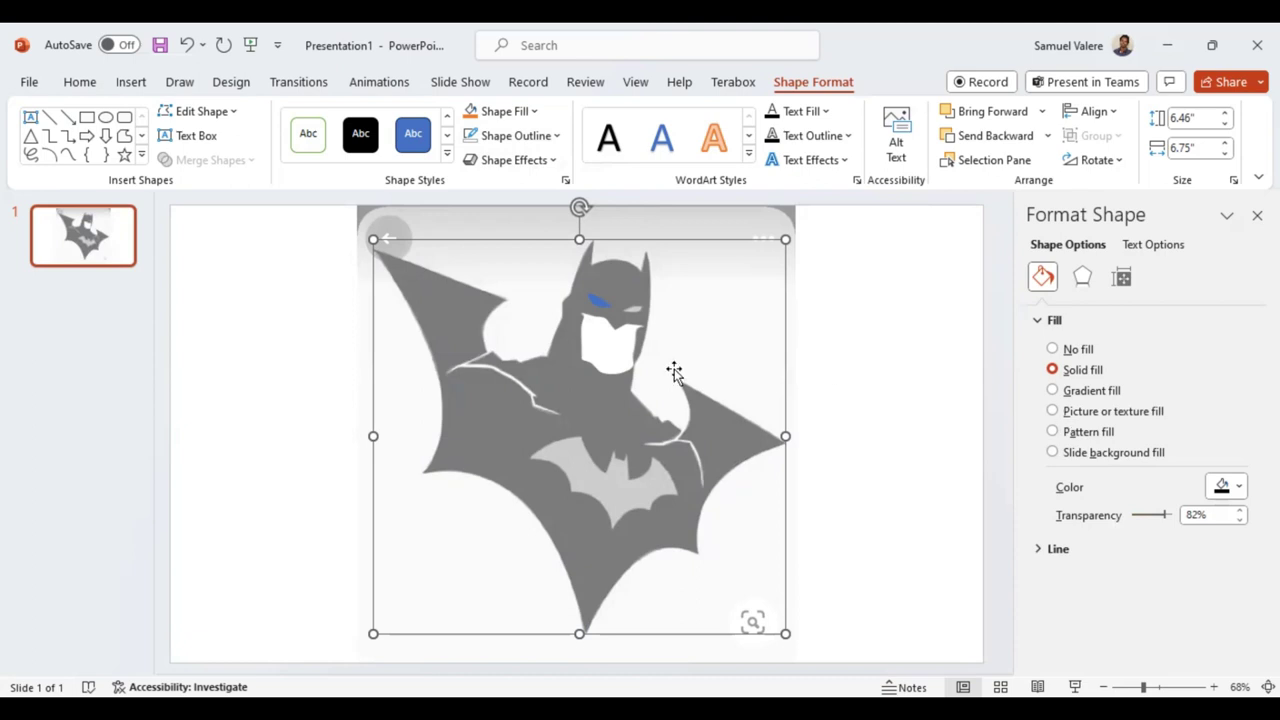
left_click(70, 157)
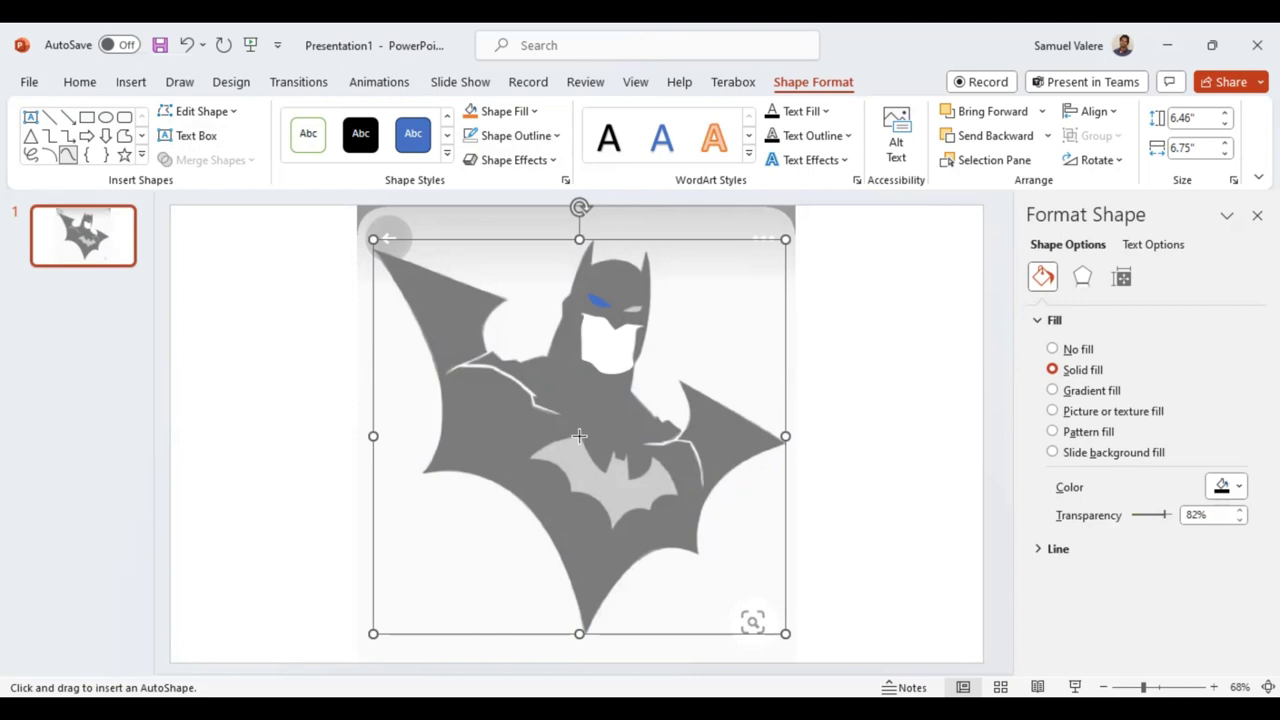
- Begin tracing the chest bat emblem point by point with the Curve tool
left_click(579, 436)
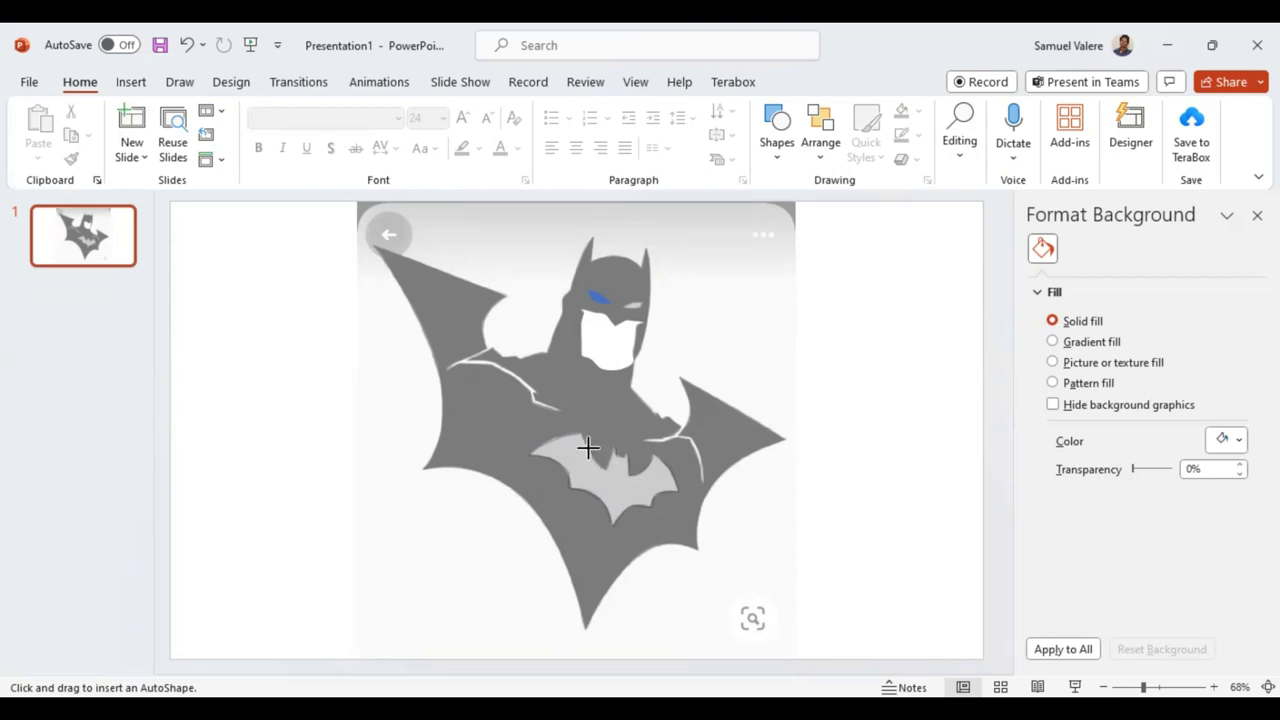
- Close the 1.56" × 2.48" chest emblem shape and fill it white
left_click(581, 435)
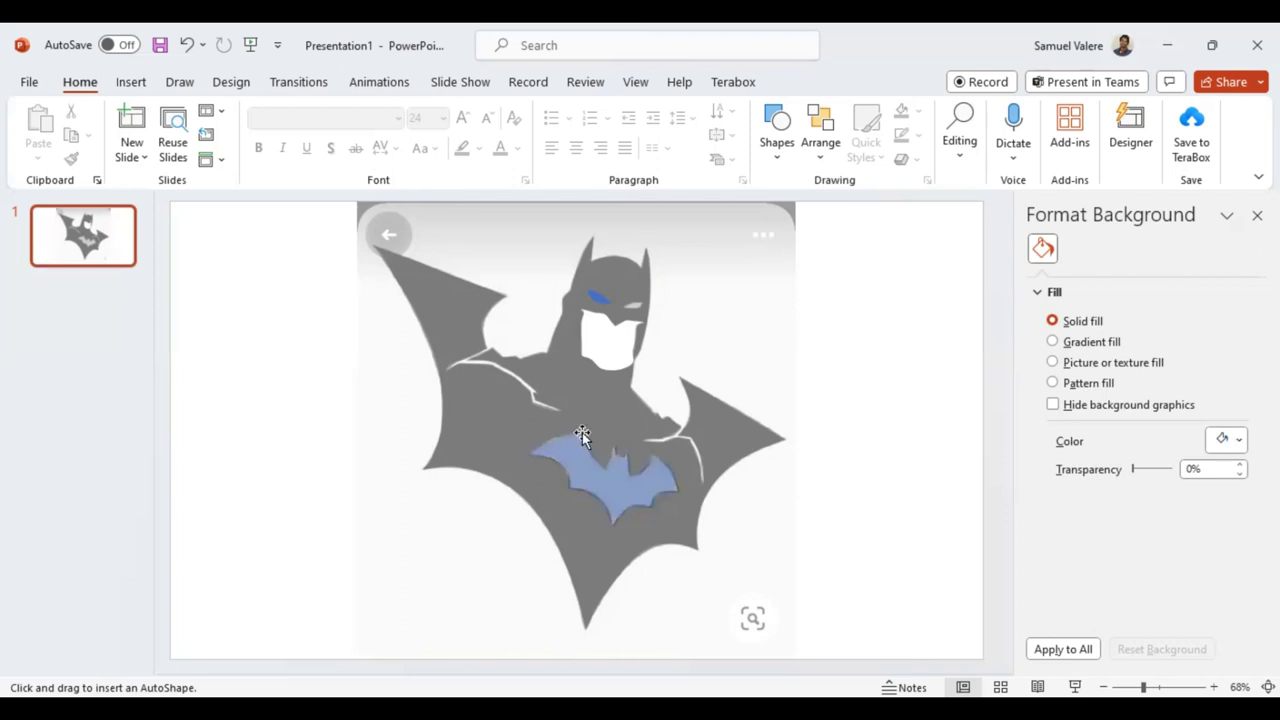
left_click(581, 435)
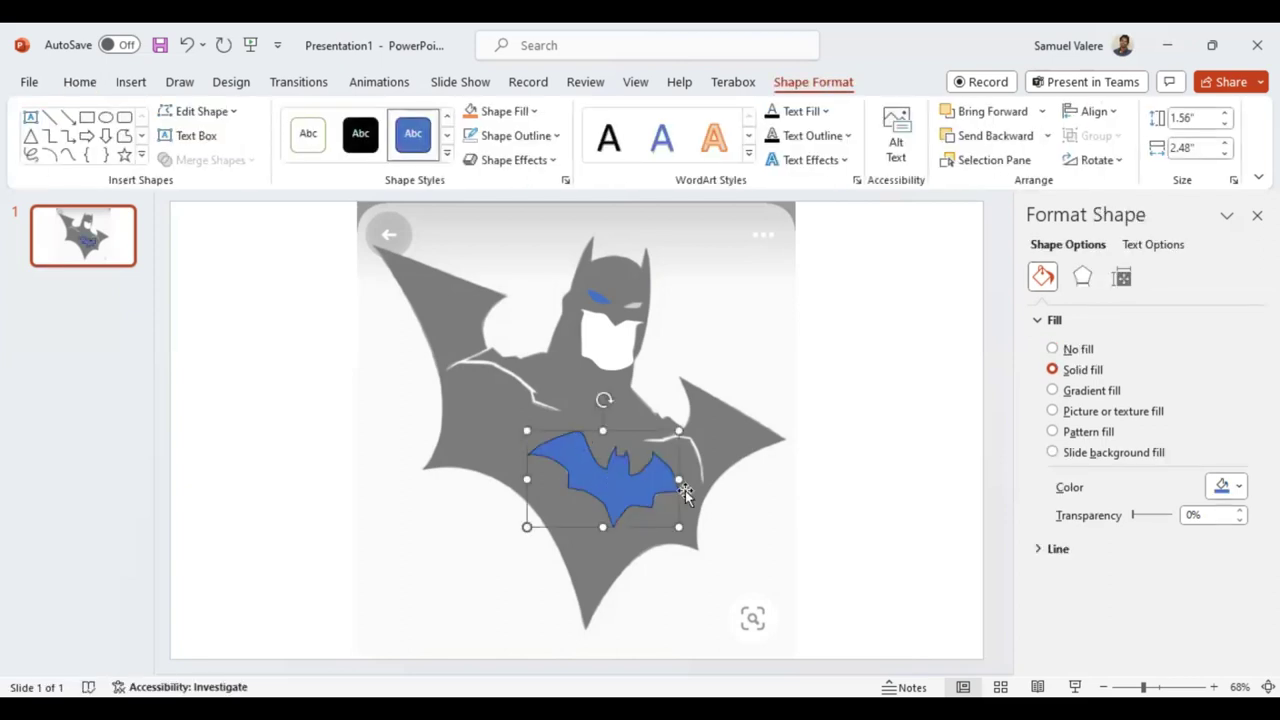
left_click(1240, 490)
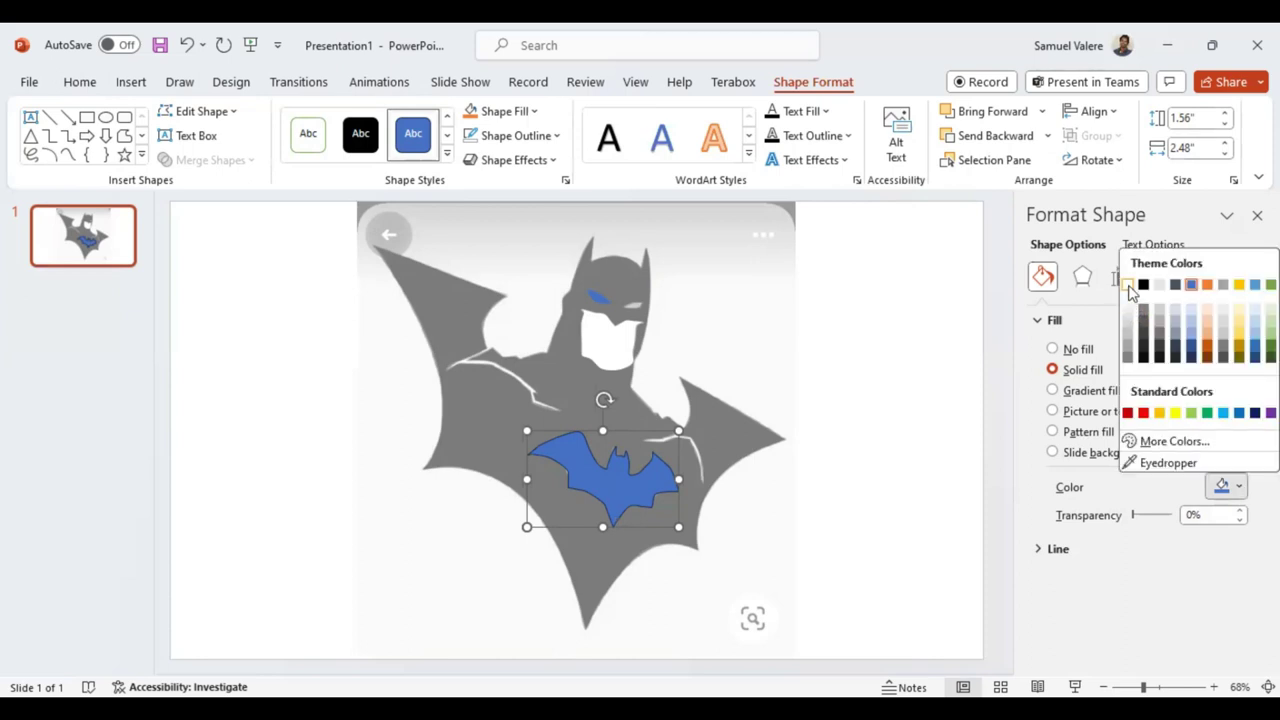
left_click(1128, 285)
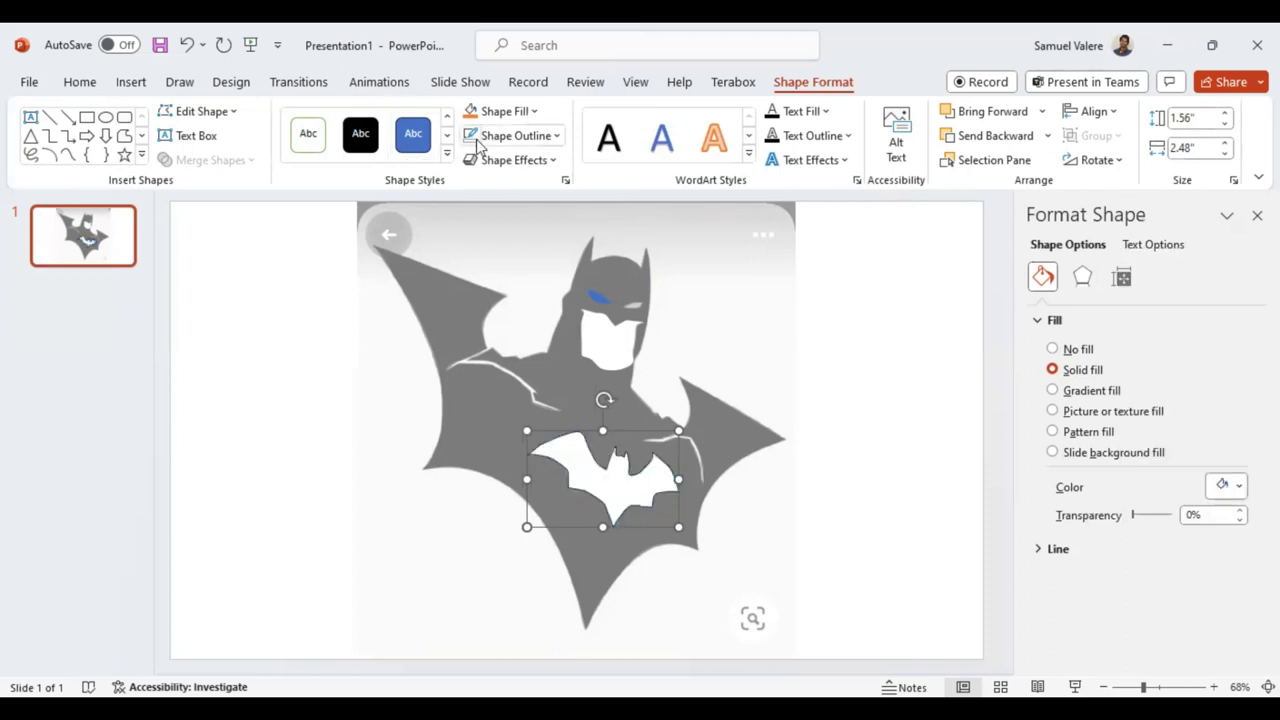
- Duplicate the blue eye shape and flip the copy horizontally
left_click(599, 297)
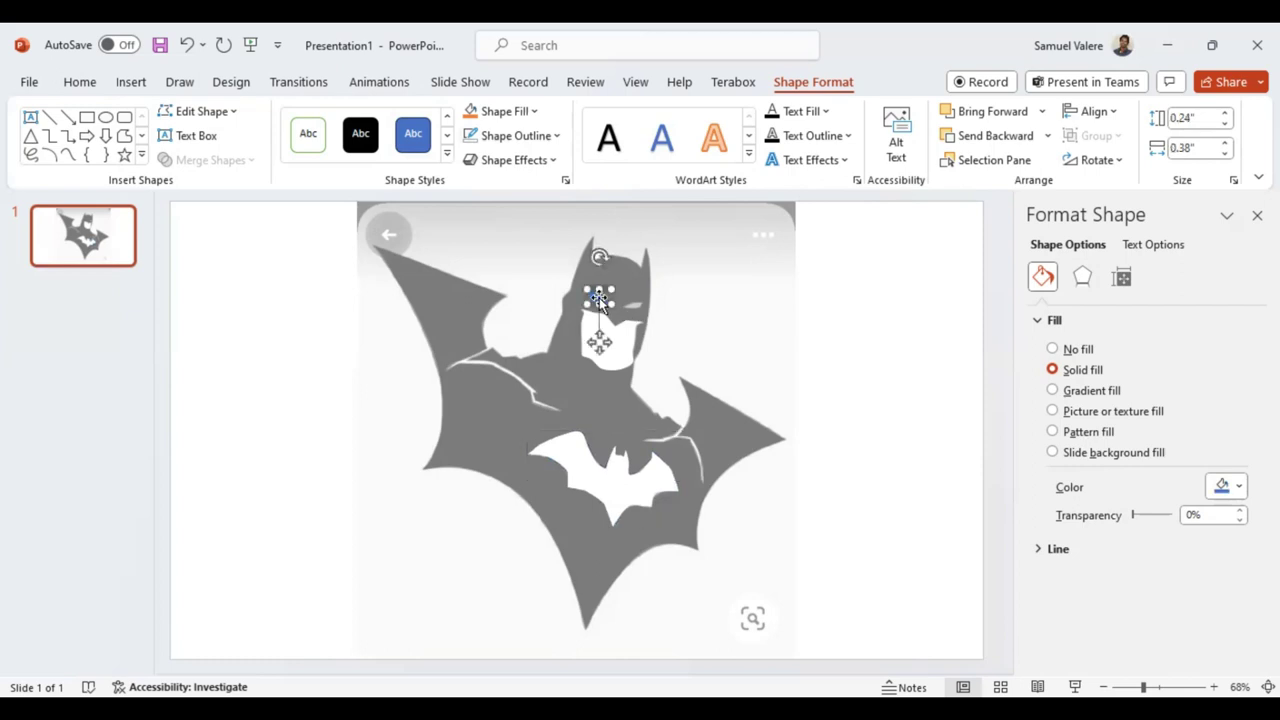
mouse_move(600, 300)
left_mouse_down()
mouse_move(609, 312)
mouse_move(632, 304)
left_mouse_up()
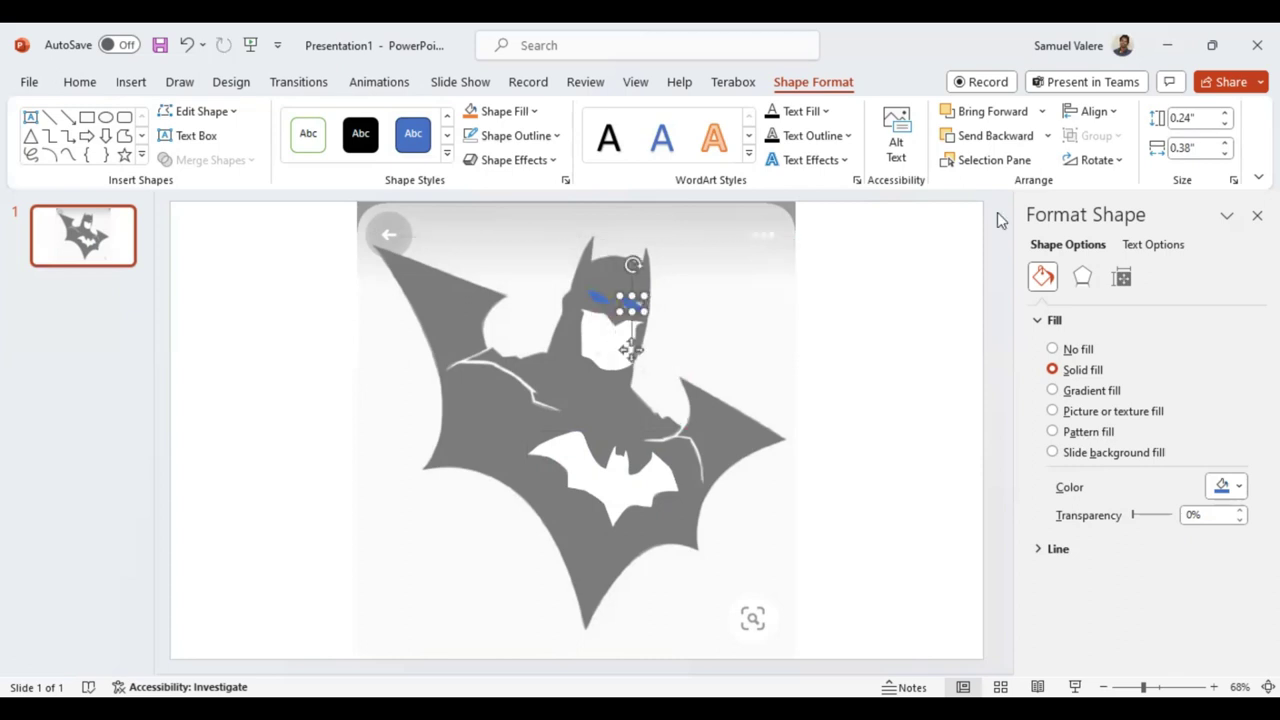
left_click(1097, 160)
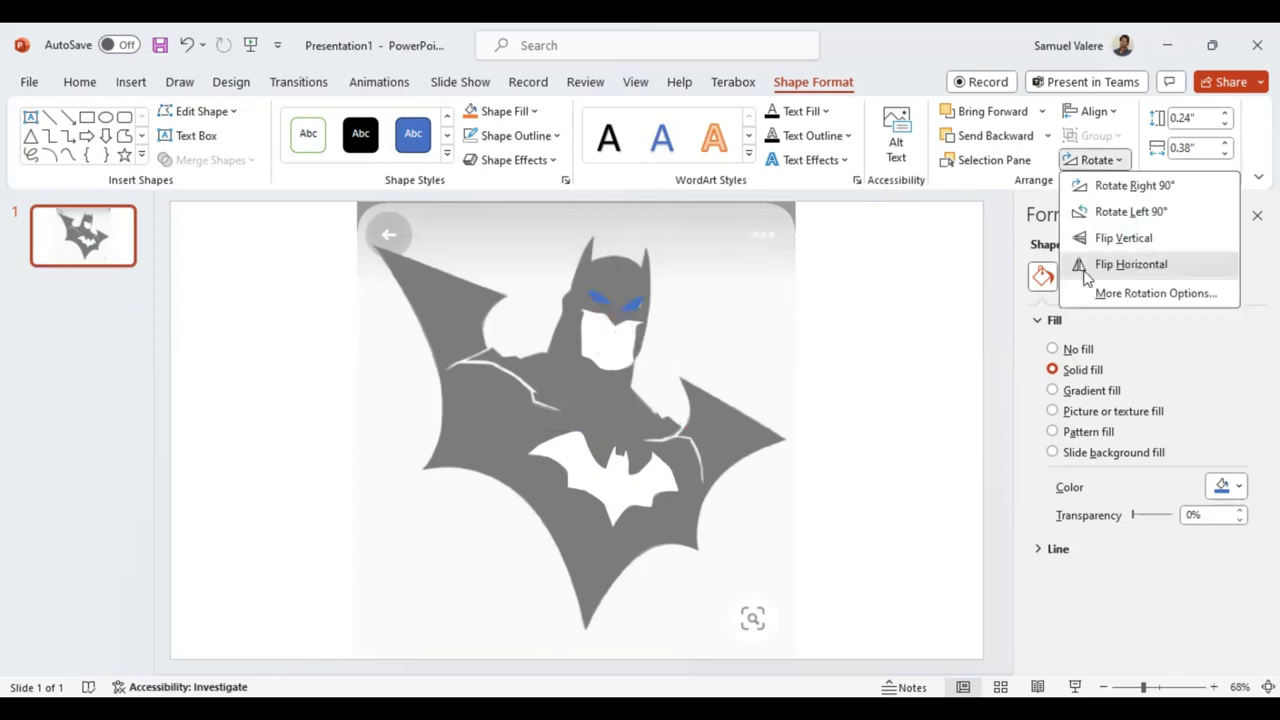
left_click(1085, 276)
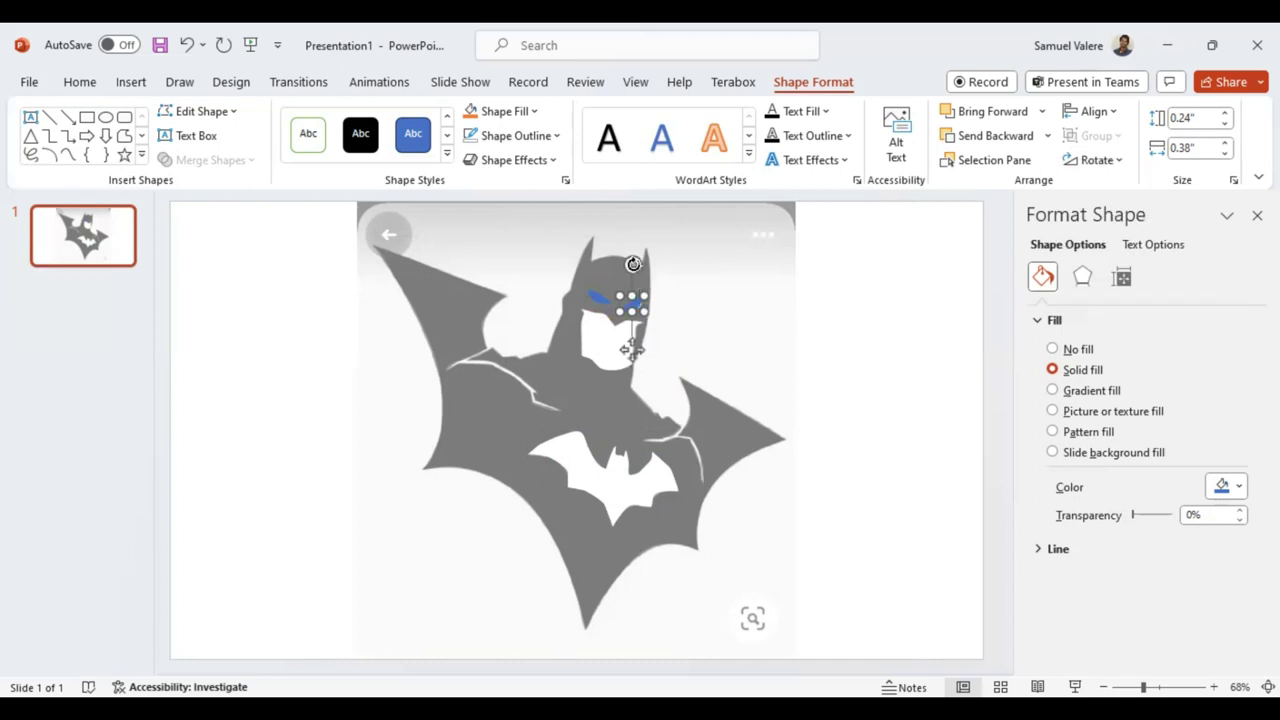
- Position the mirrored eye copy precisely over Batman's right eye
left_click(635, 266)
left_click(633, 298)
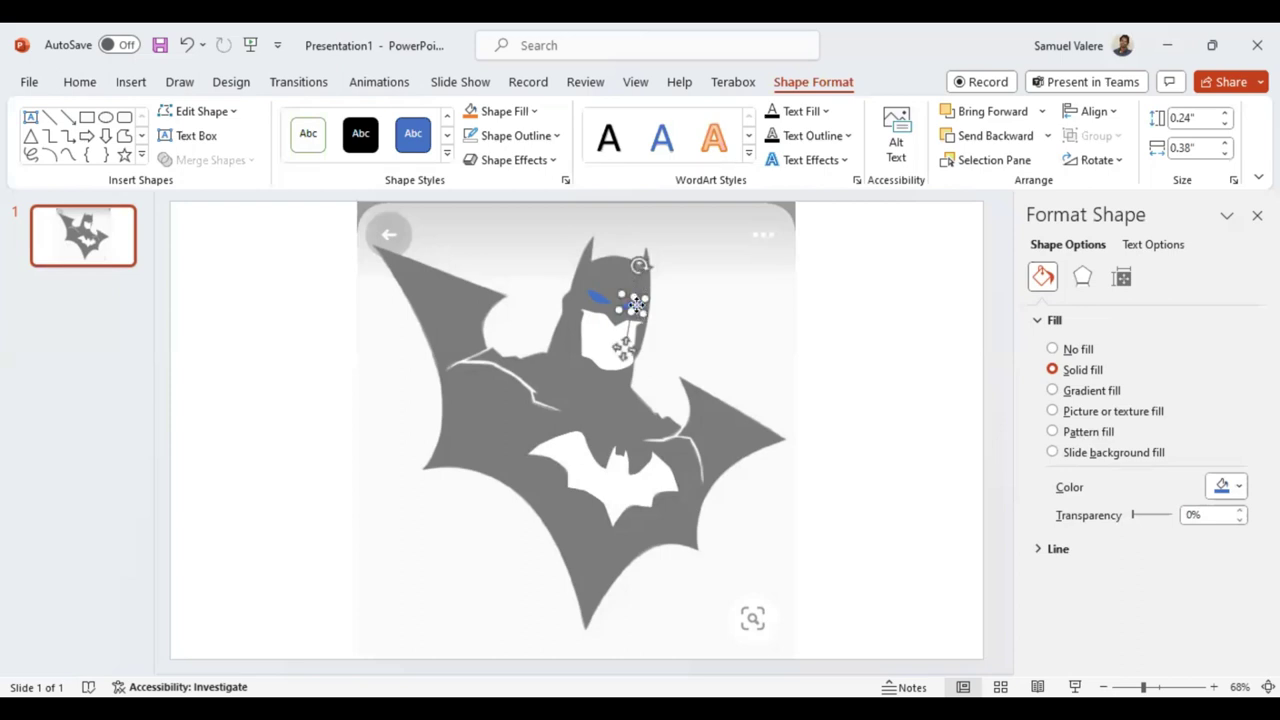
left_click_drag(635, 302, 636, 301)
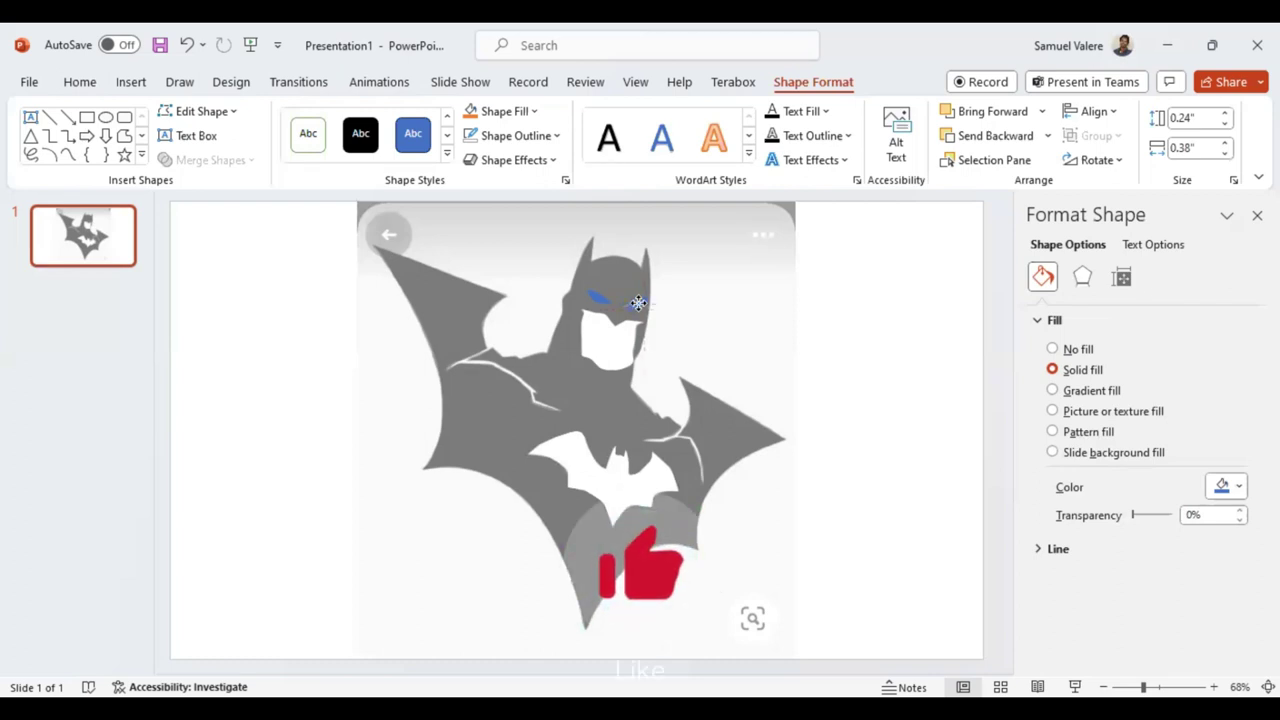
left_click_drag(638, 302, 636, 303)
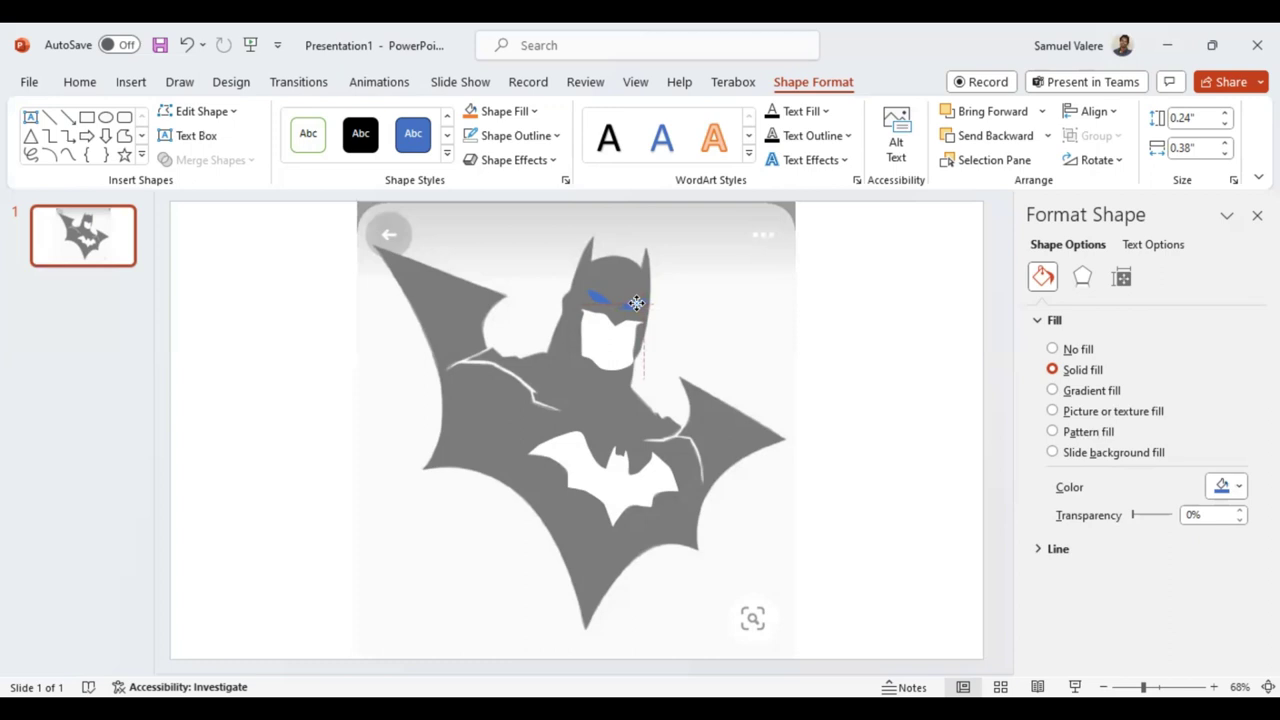
left_click_drag(636, 302, 636, 303)
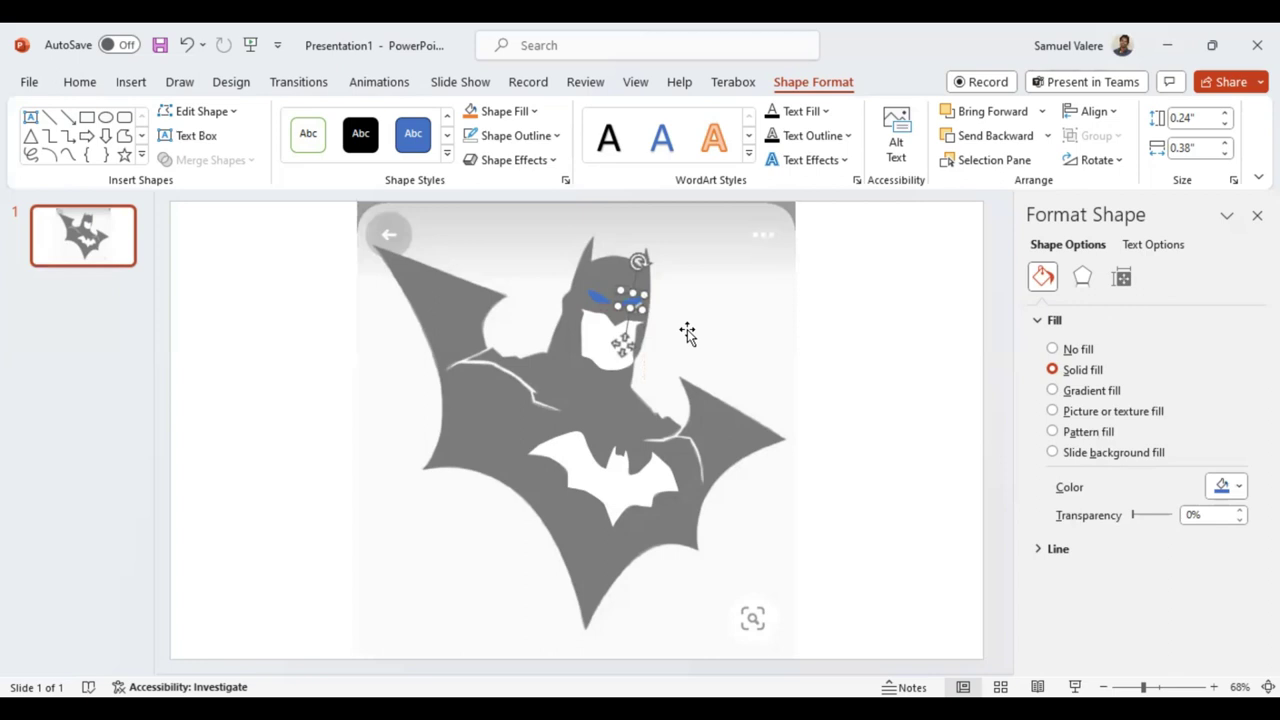
left_click(680, 326)
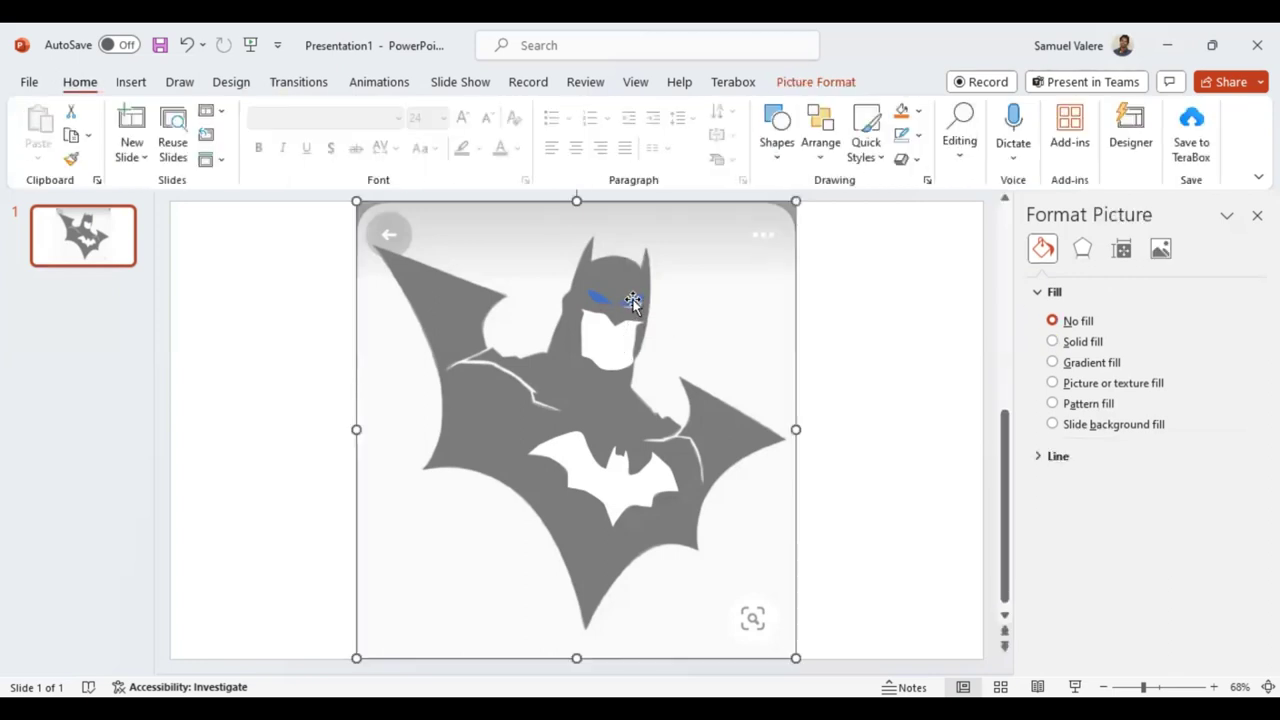
left_click(633, 300)
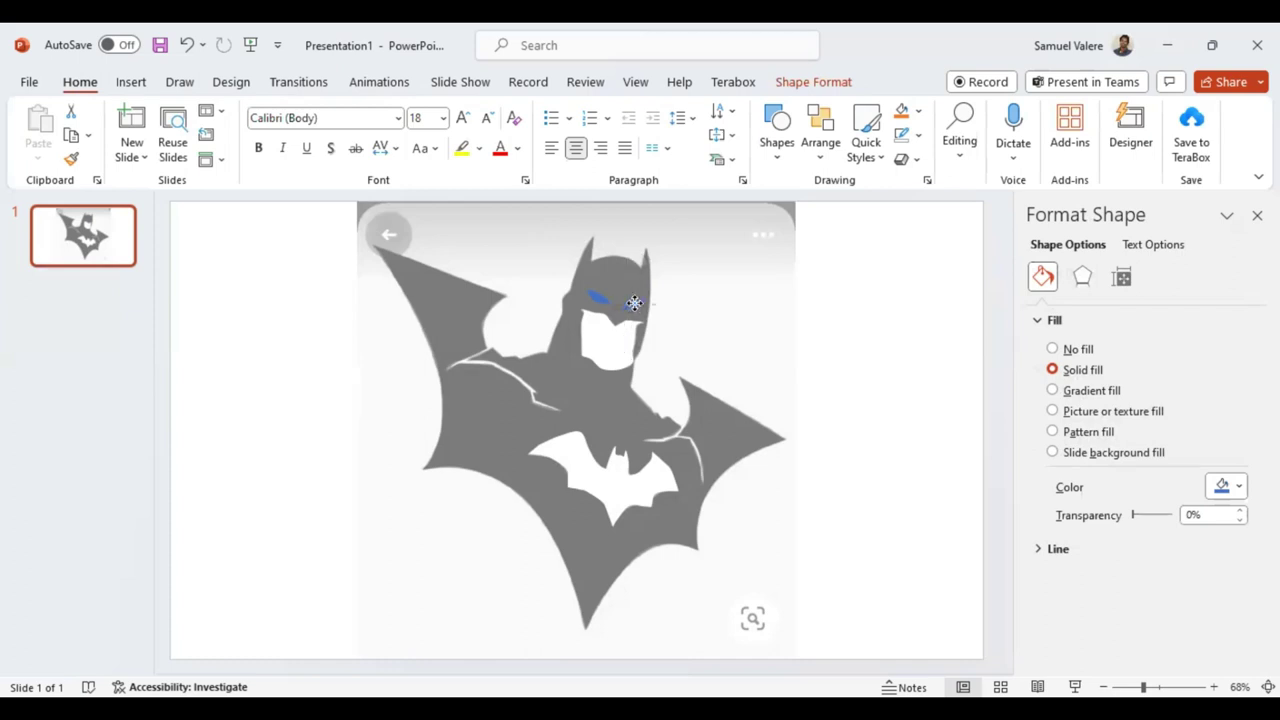
- Nudge the right eye into place and fill both eye shapes with White
left_click_drag(634, 300, 637, 304)
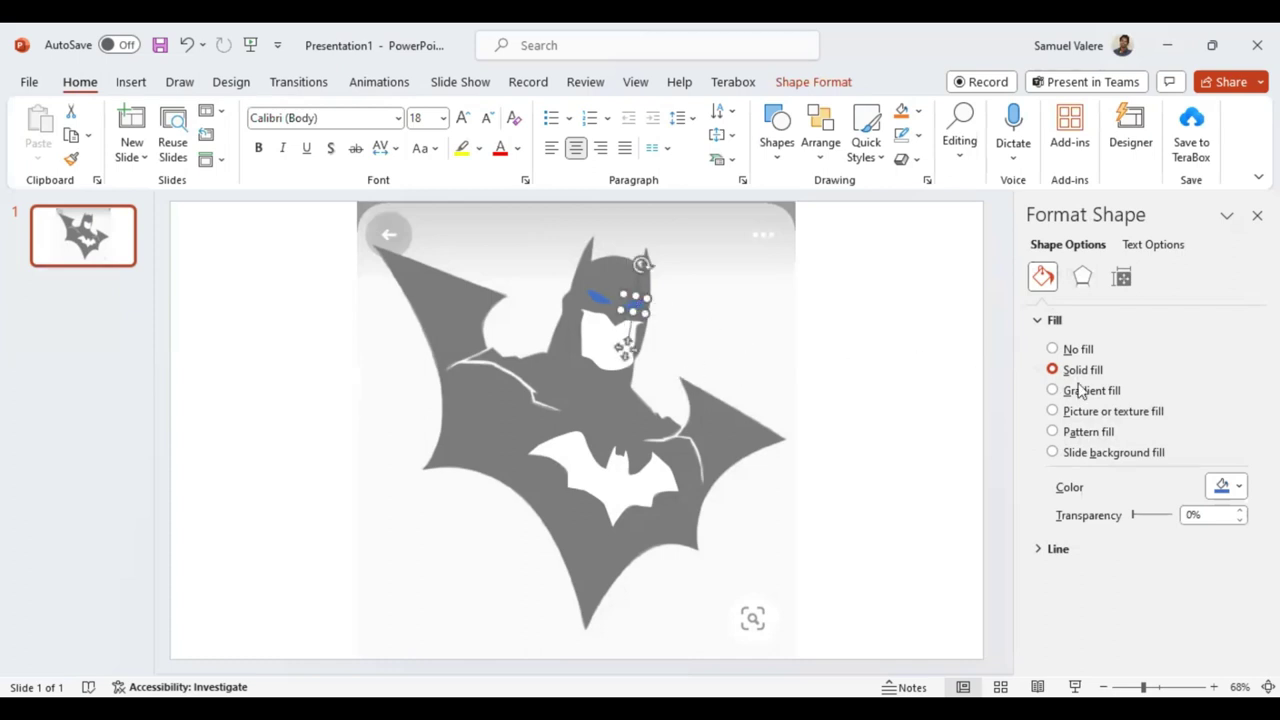
left_click(1240, 492)
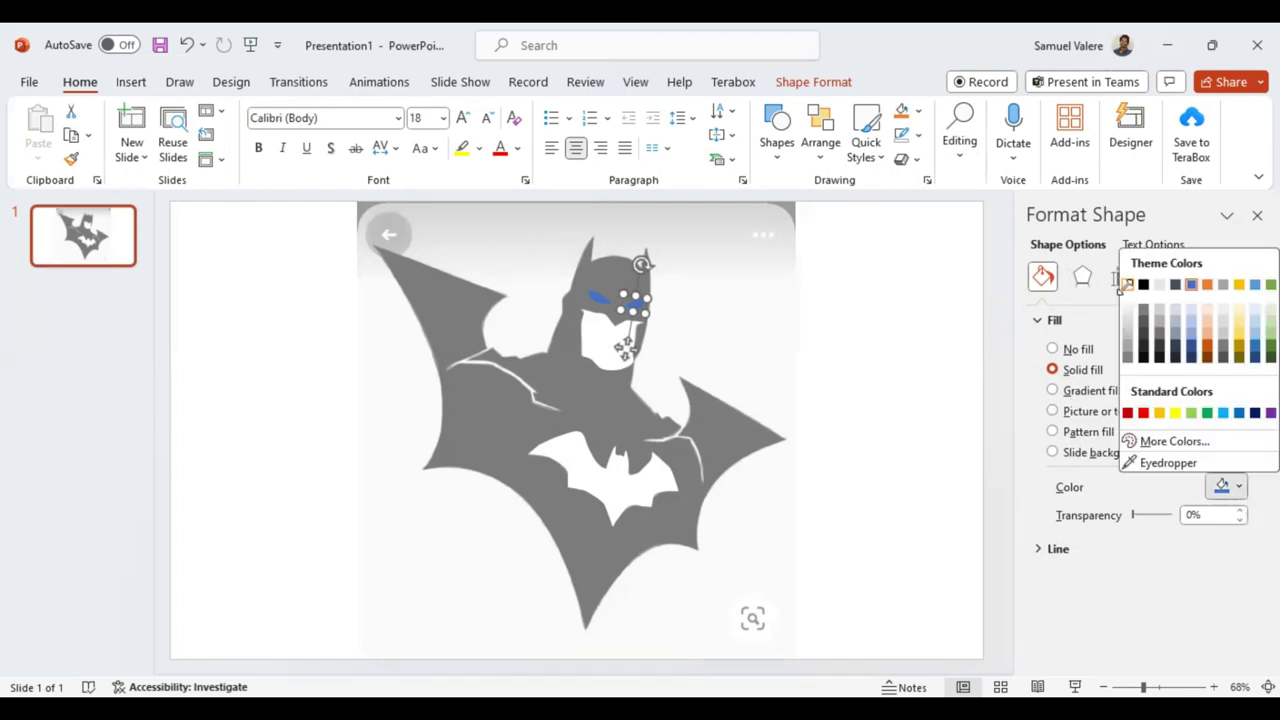
left_click(1126, 284)
left_click(598, 298)
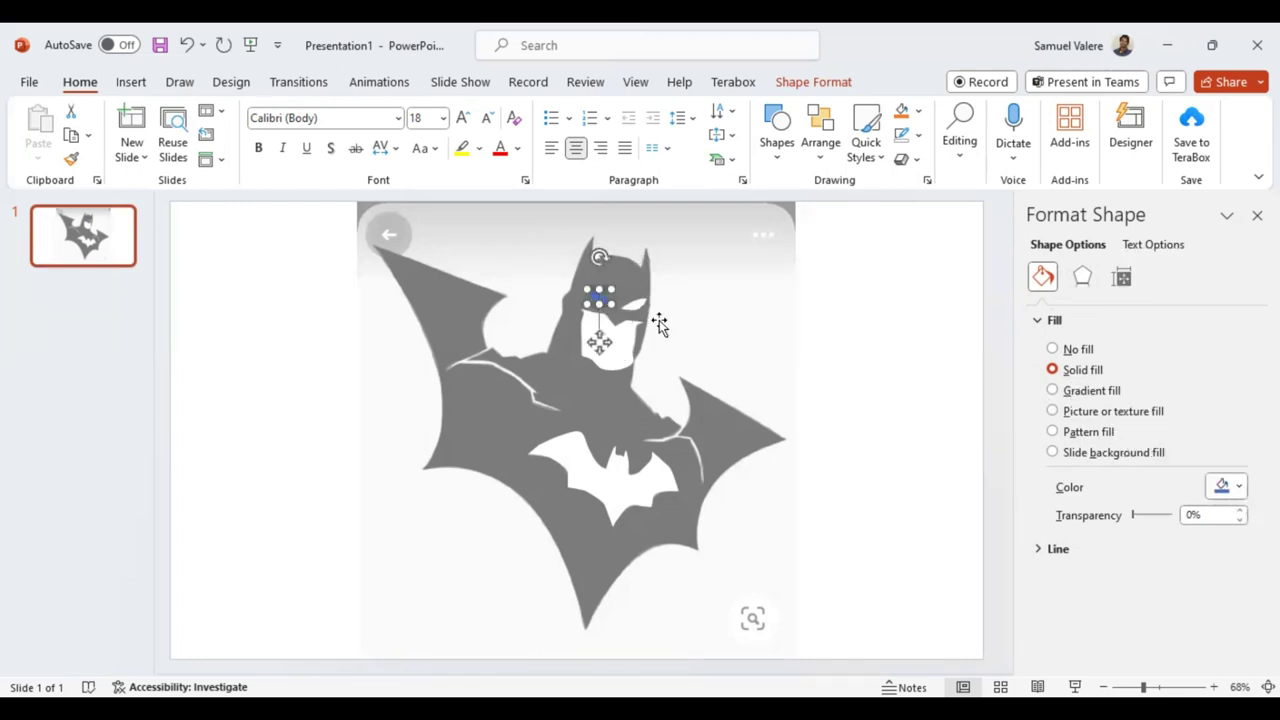
left_click(1241, 488)
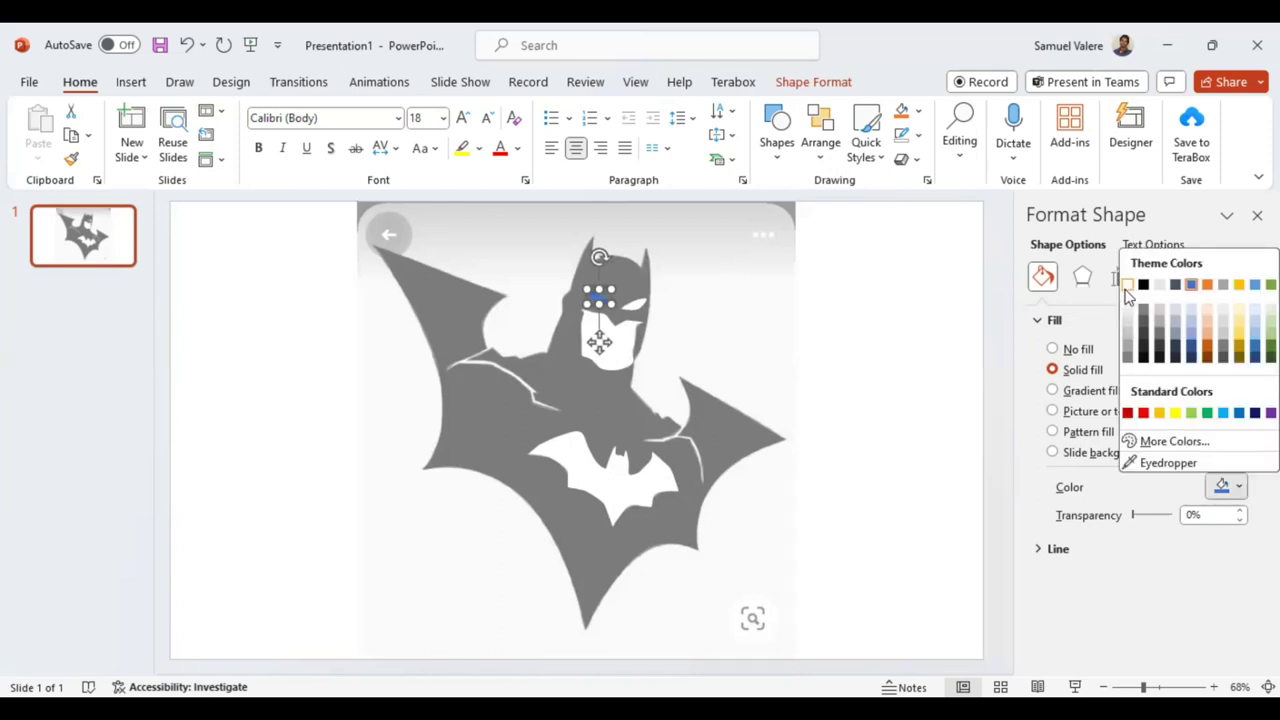
left_click(776, 550)
left_click(778, 552)
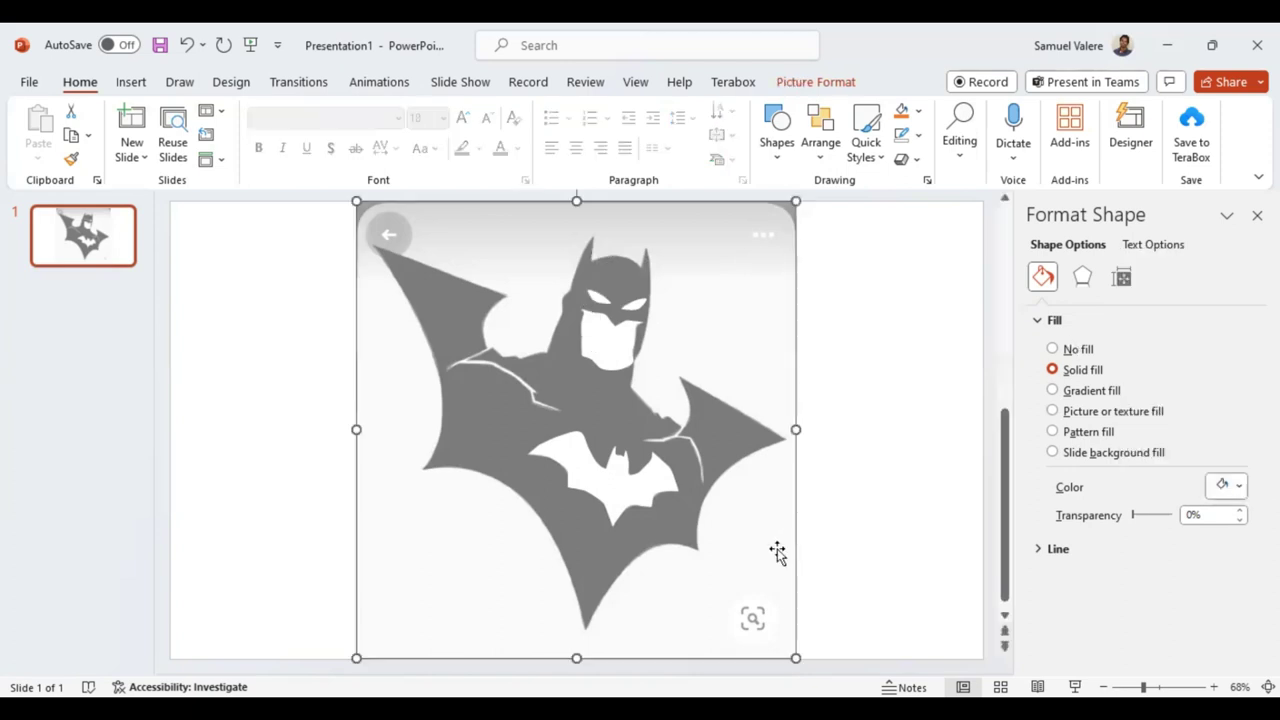
- Delete the reference picture and set the silhouette's transparency to 0% for solid black
key("Delete")
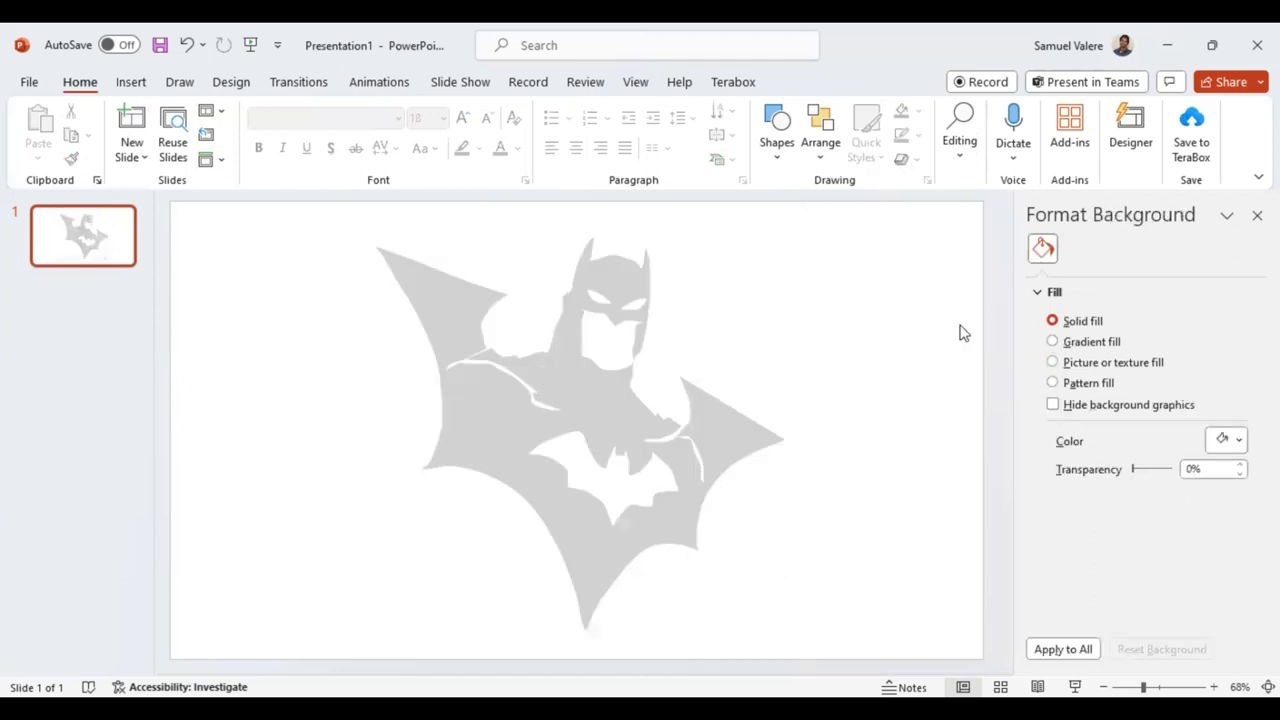
left_click(490, 423)
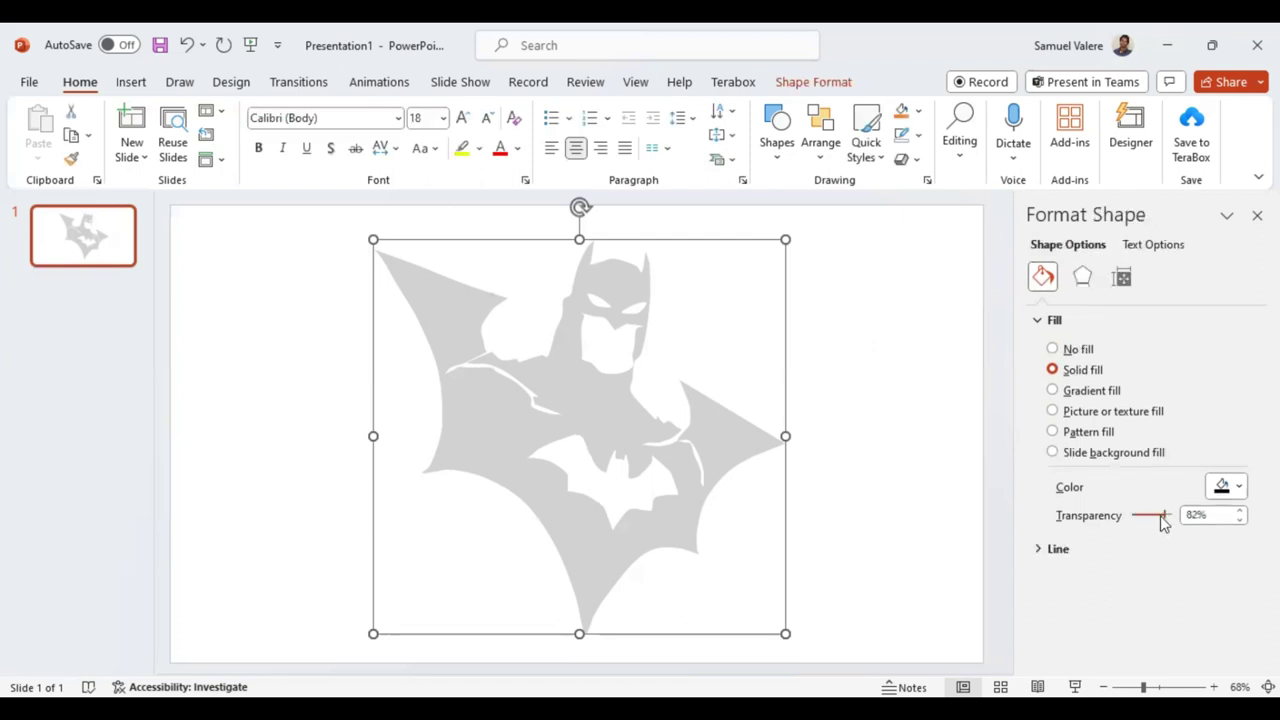
left_click_drag(1165, 521, 1128, 516)
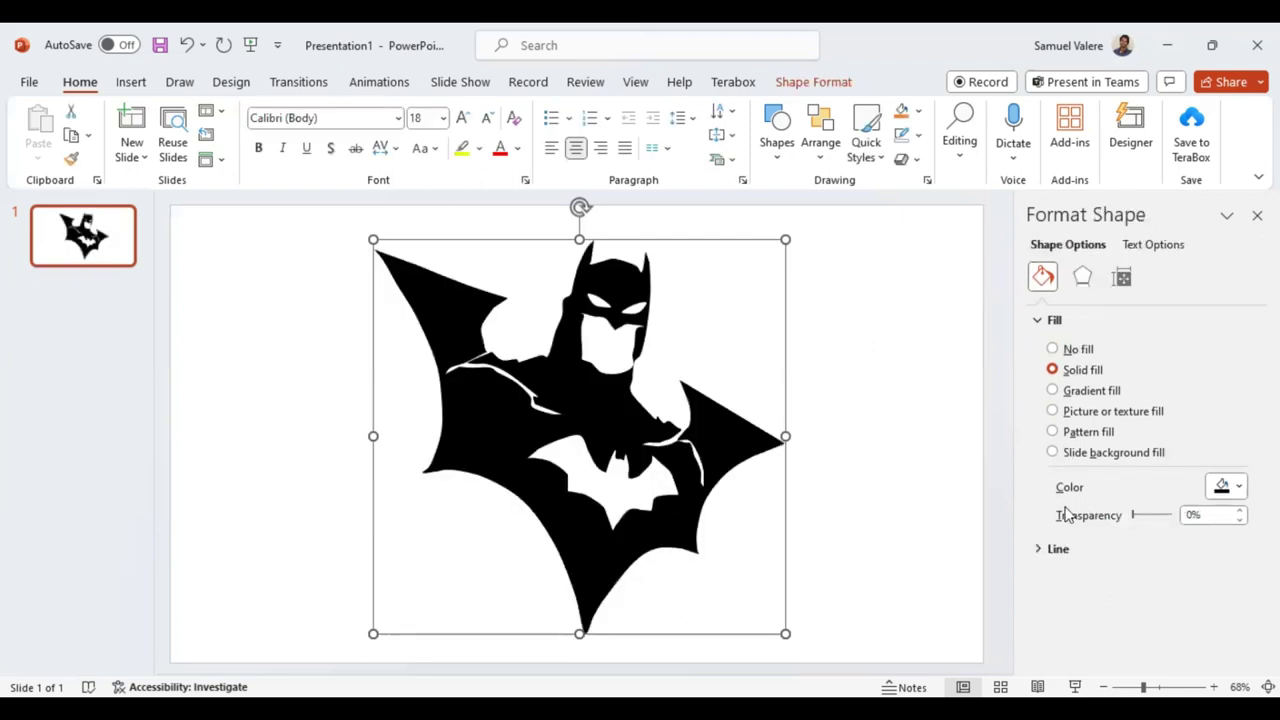
- Nudge the white face shape slightly left and fine-tune its tilt
left_click(610, 355)
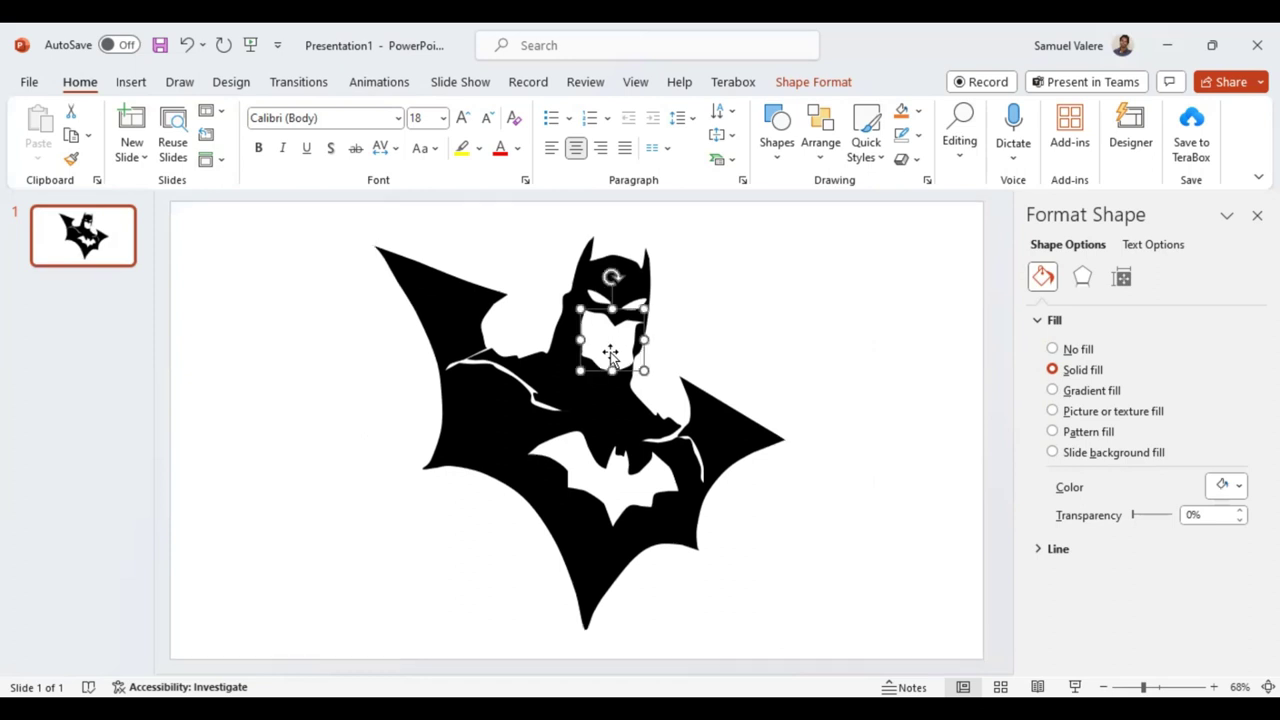
key("ctrl+Left")
key("ctrl+Left")
key("ctrl+Left")
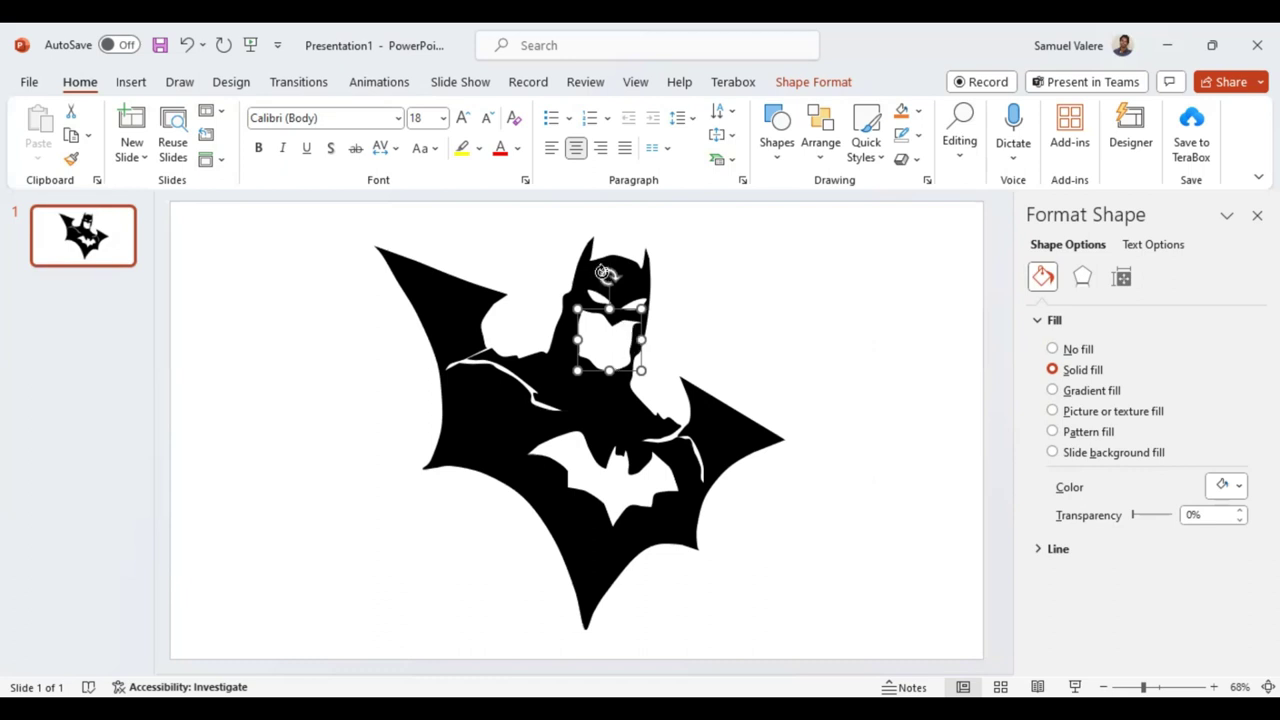
left_click_drag(607, 273, 610, 272)
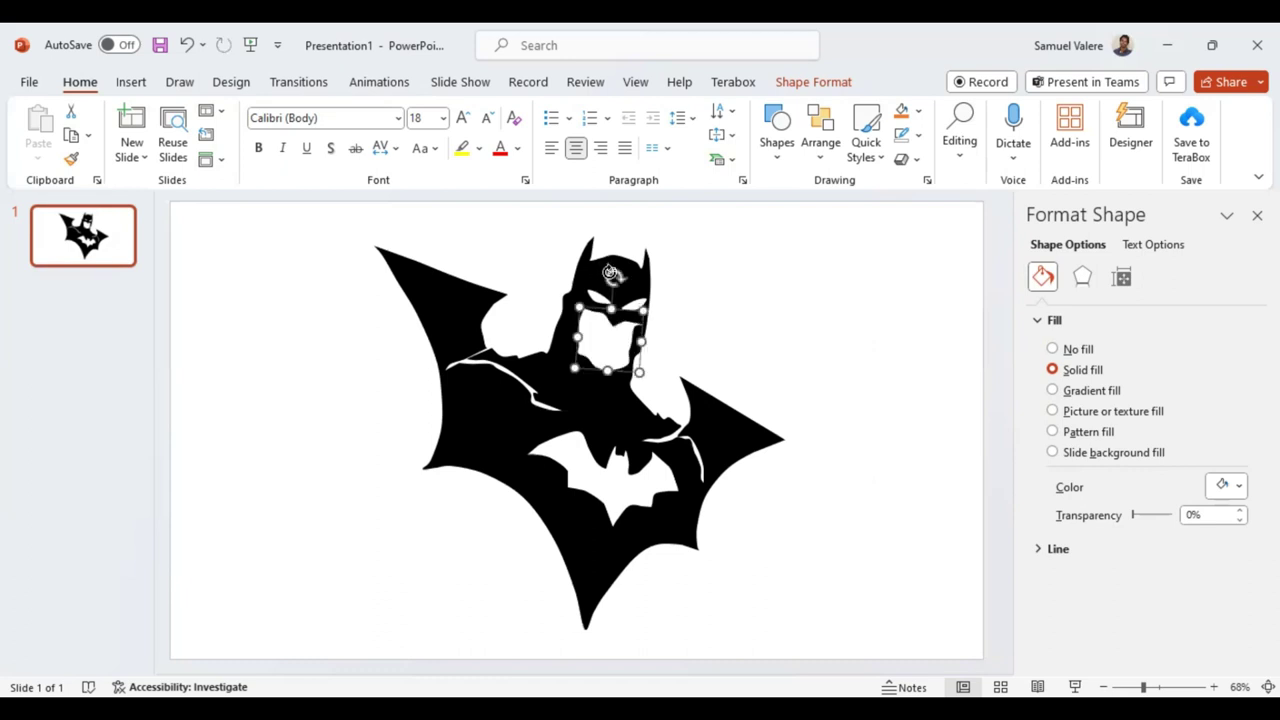
key("ctrl+z")
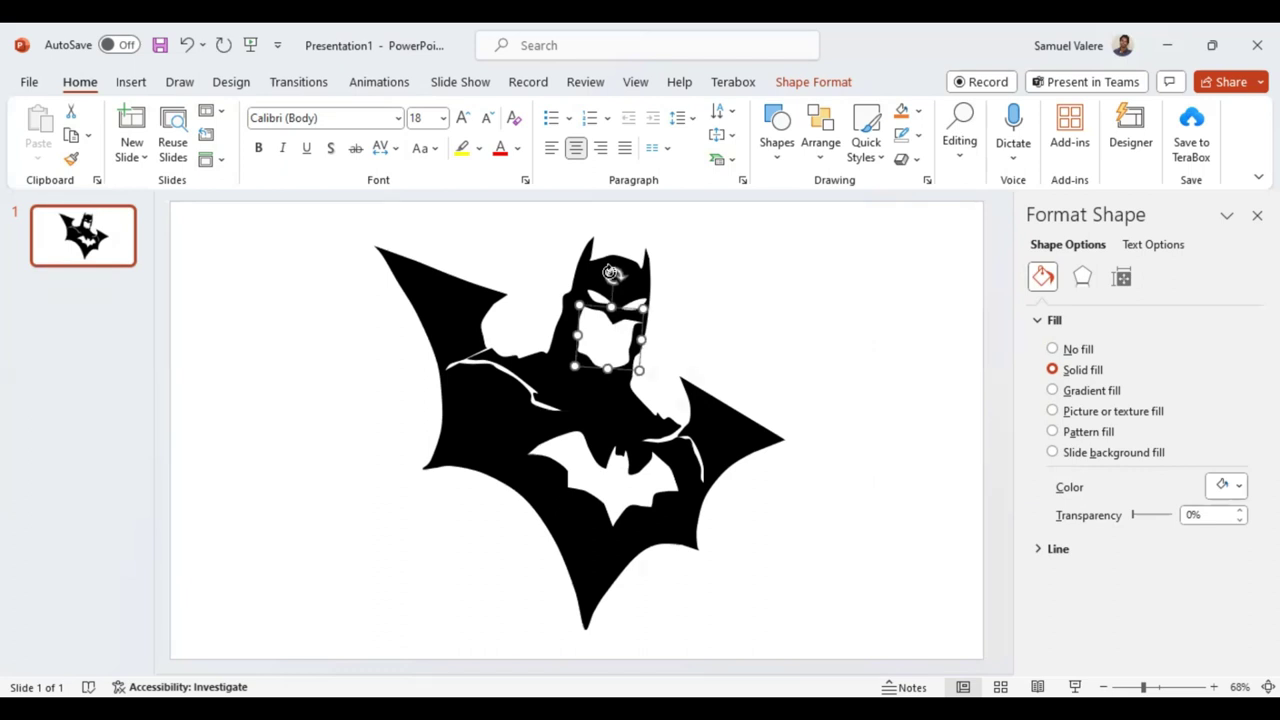
key("ctrl+z")
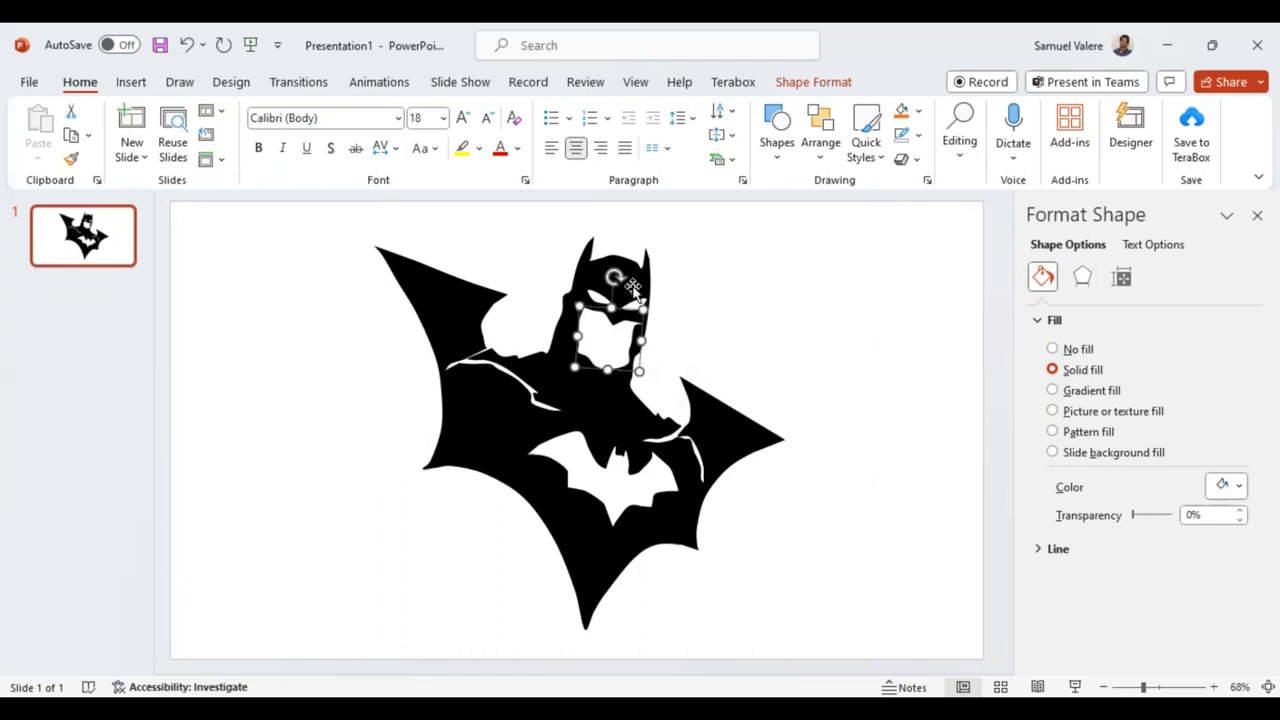
left_click(840, 493)
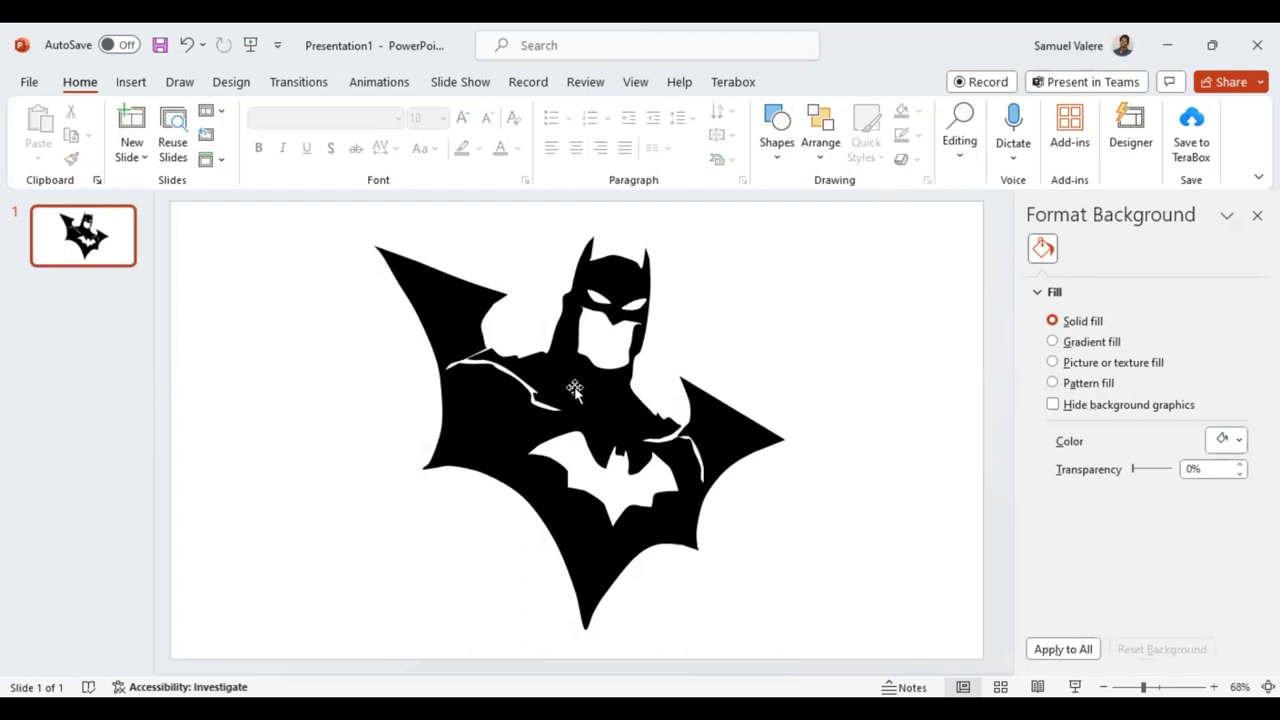
- Select all Batman shapes together and apply a 3-D bevel preset from Shape Effects
mouse_move(348, 227)
left_mouse_down()
mouse_move(882, 523)
mouse_move(932, 662)
left_mouse_up()
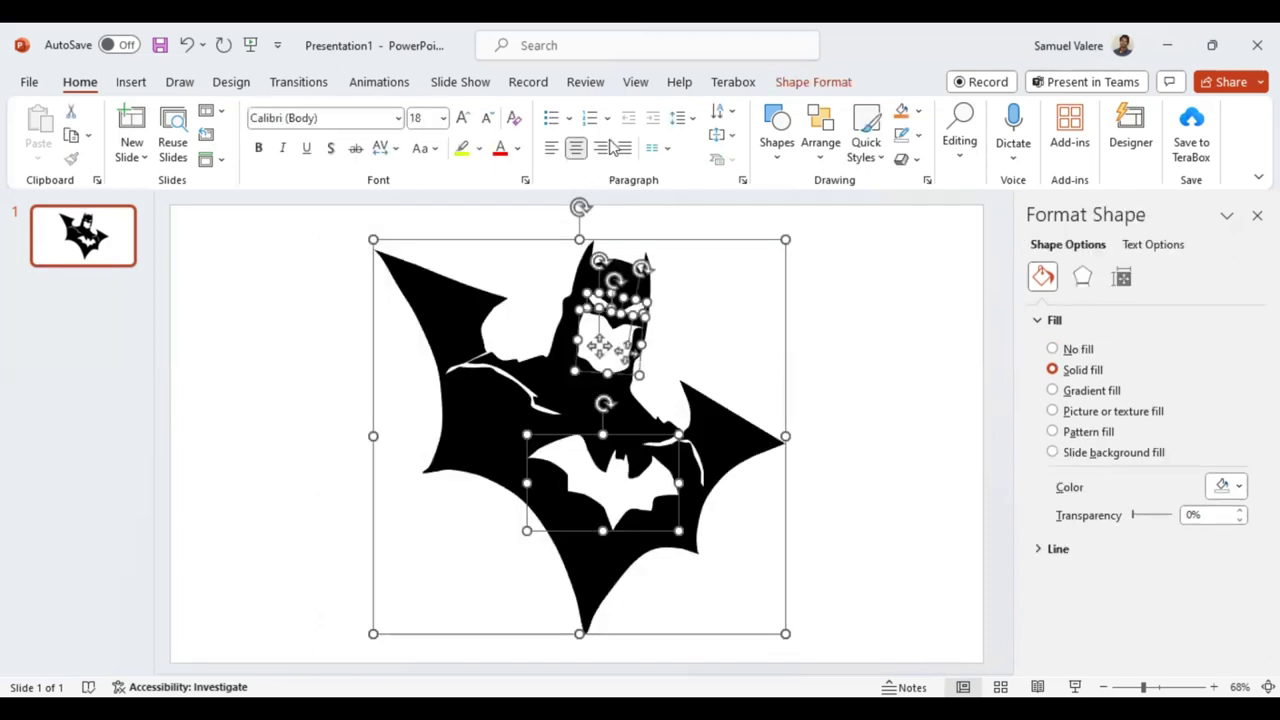
left_click(788, 84)
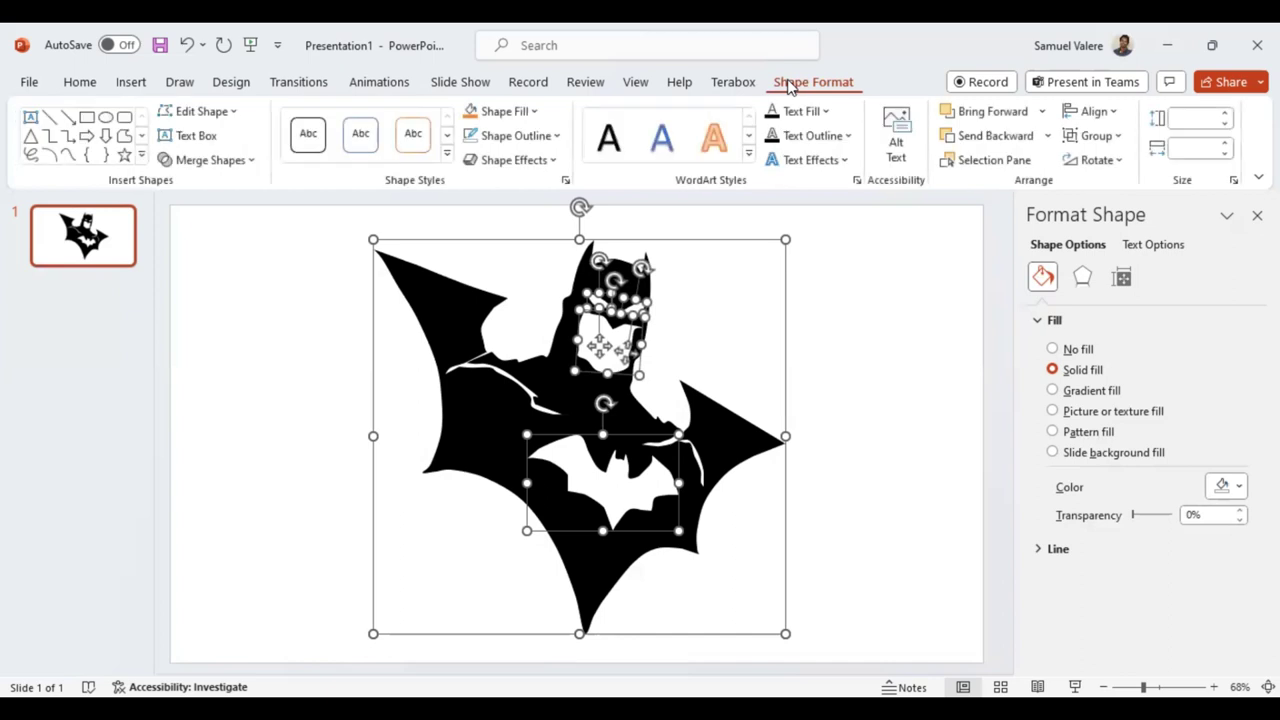
left_click(555, 163)
mouse_move(575, 194)
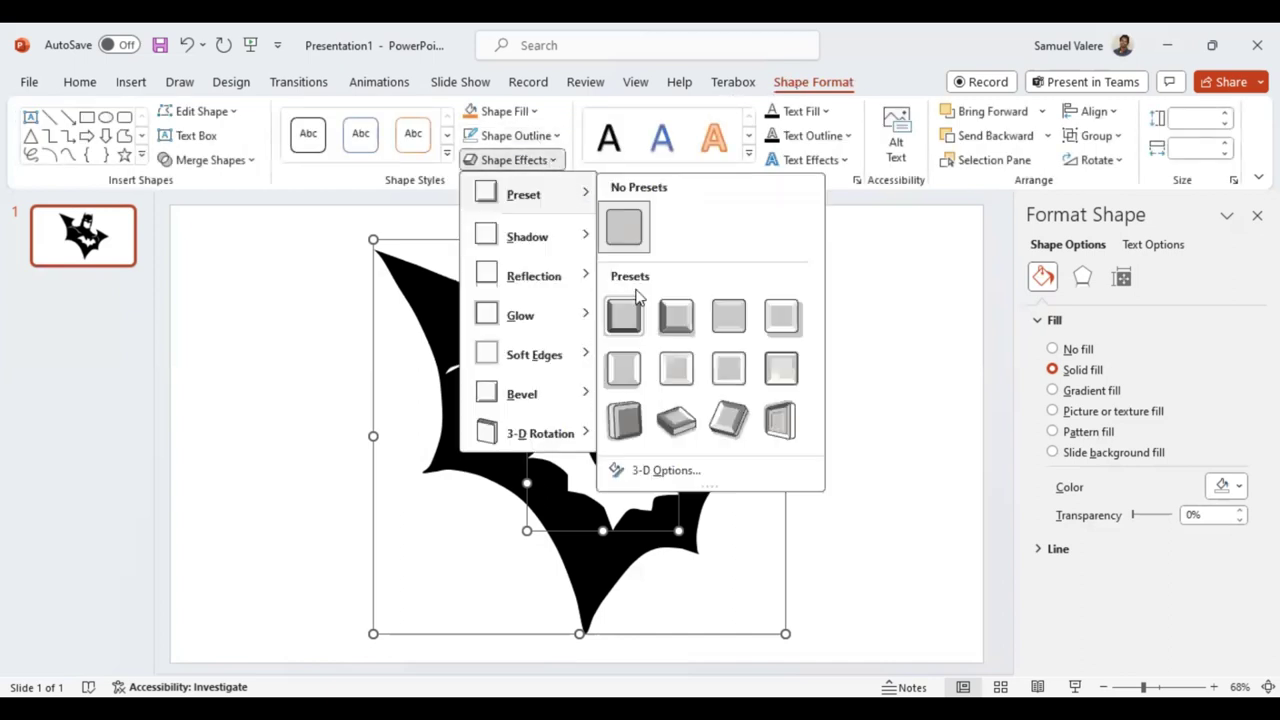
left_click(679, 321)
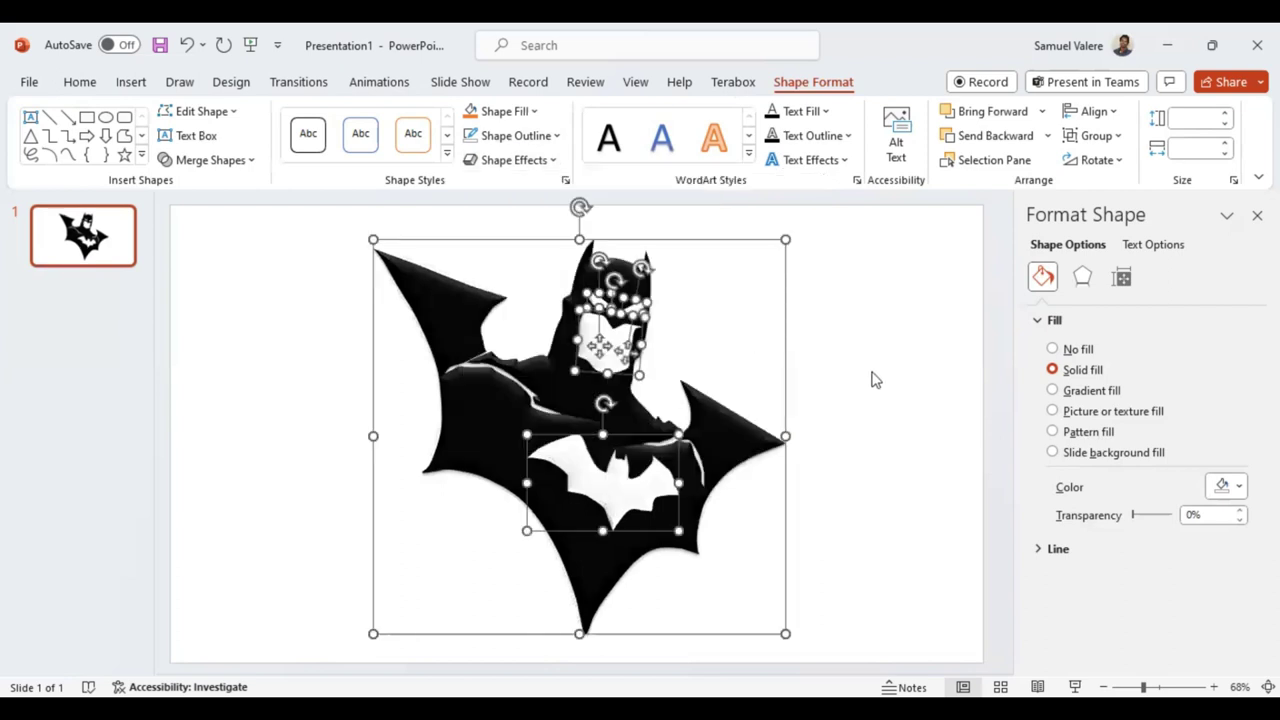
left_click(876, 379)
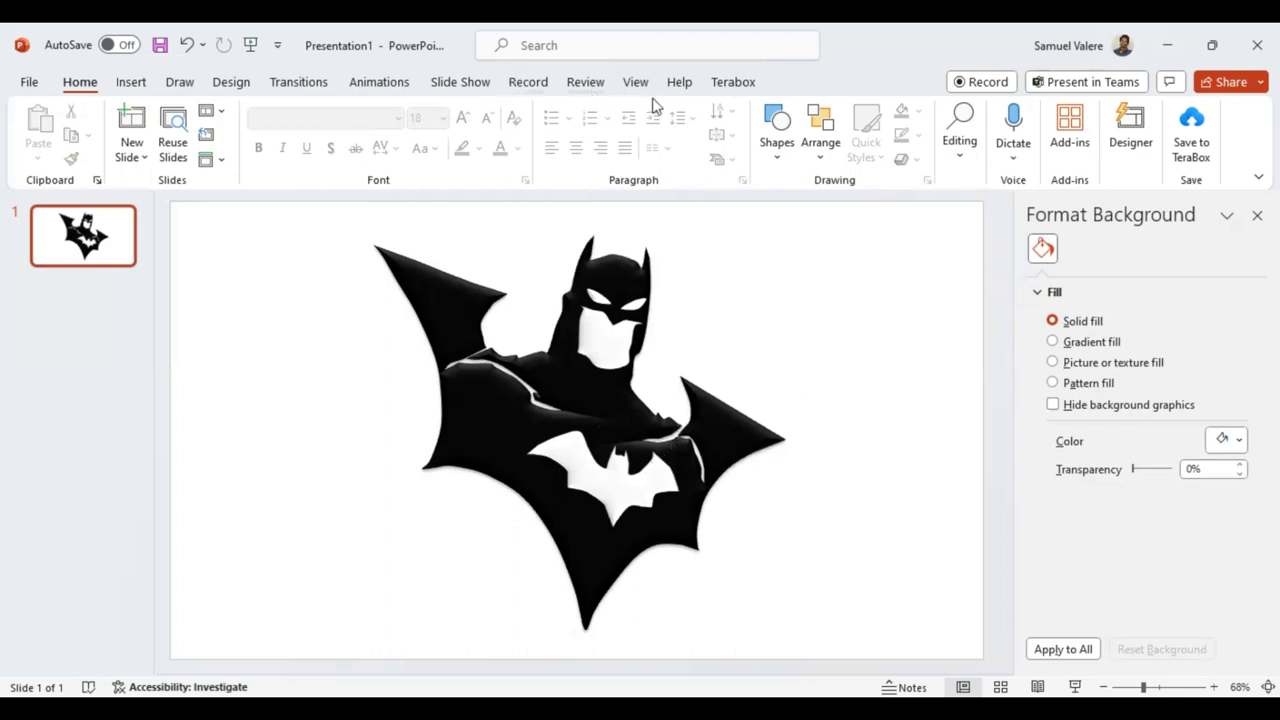
- Give the black silhouette a different Shape Effects preset with a soft shadow
left_click(131, 82)
left_click(473, 390)
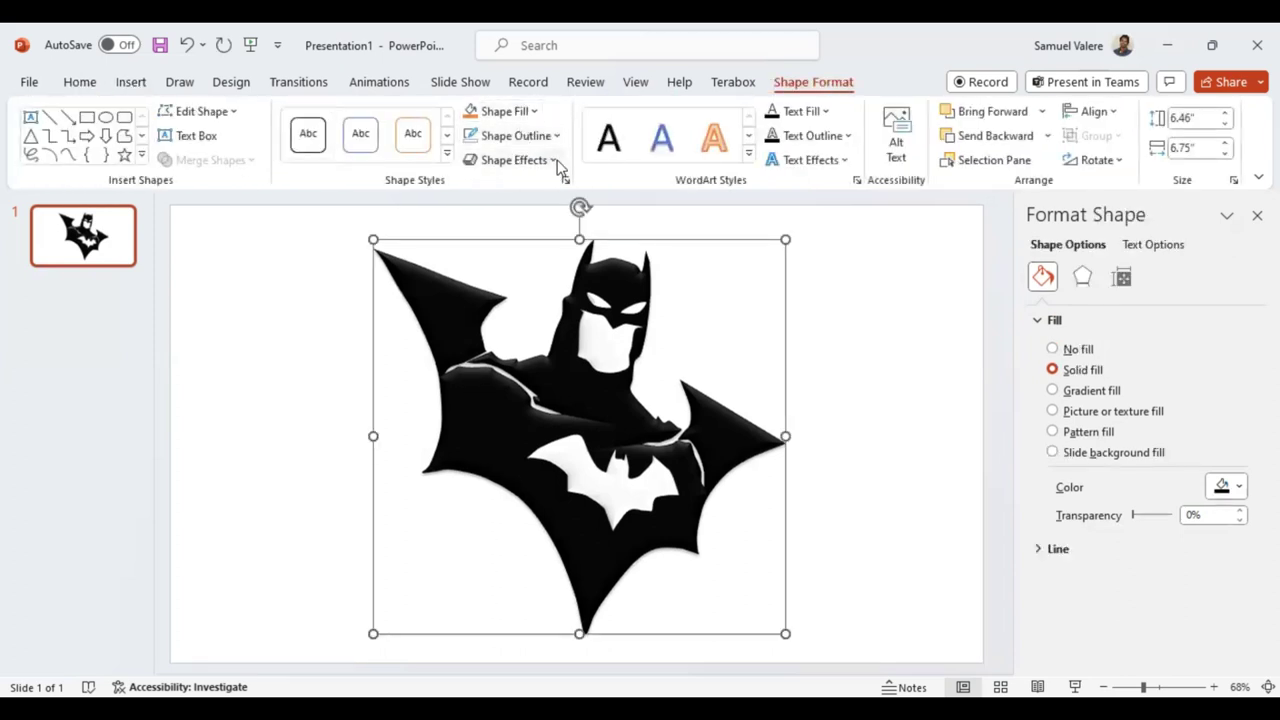
left_click(555, 162)
mouse_move(570, 196)
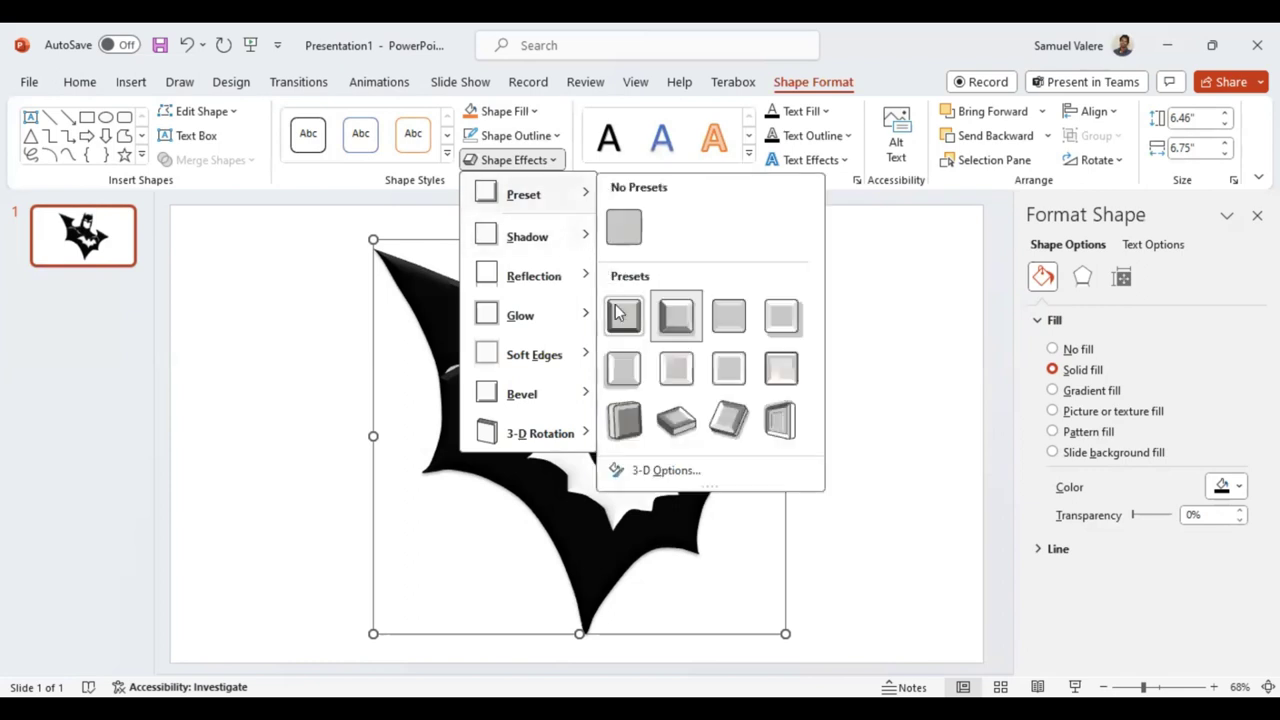
left_click(623, 368)
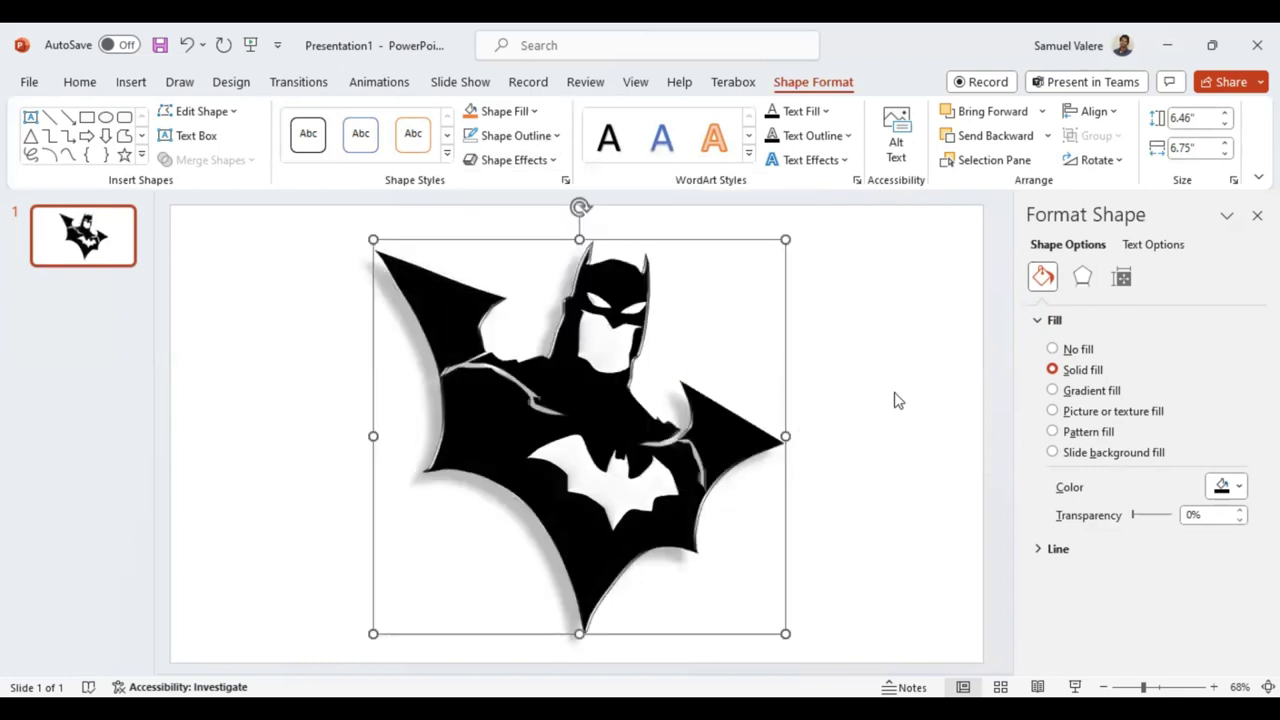